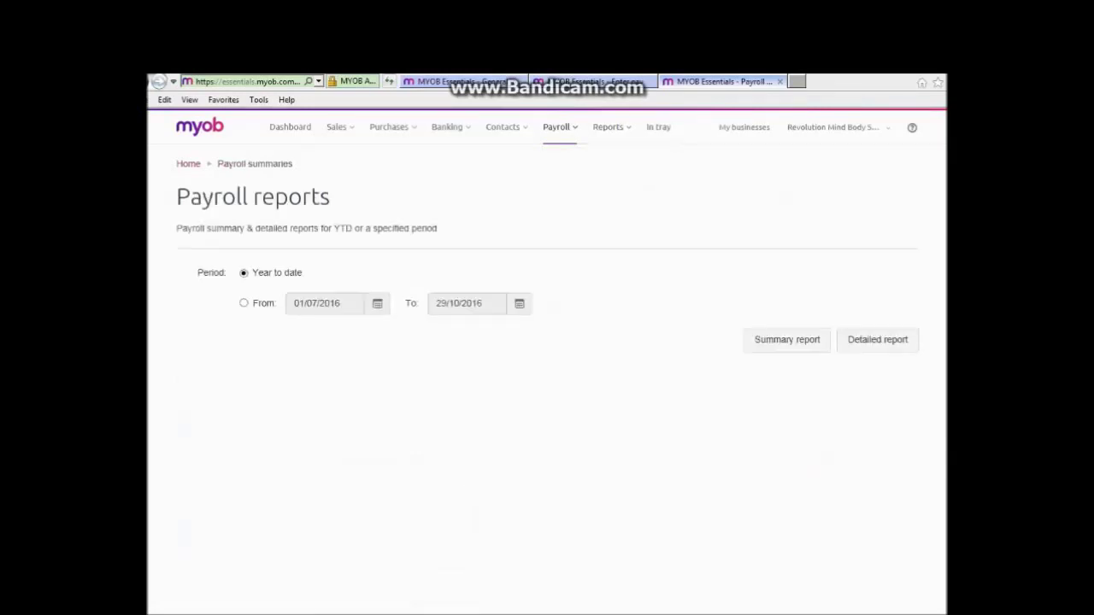
# Step: Switch the payroll report from year to date to a custom period starting 01/10/2016
pyautogui.click(244, 304)
pyautogui.click(377, 304)
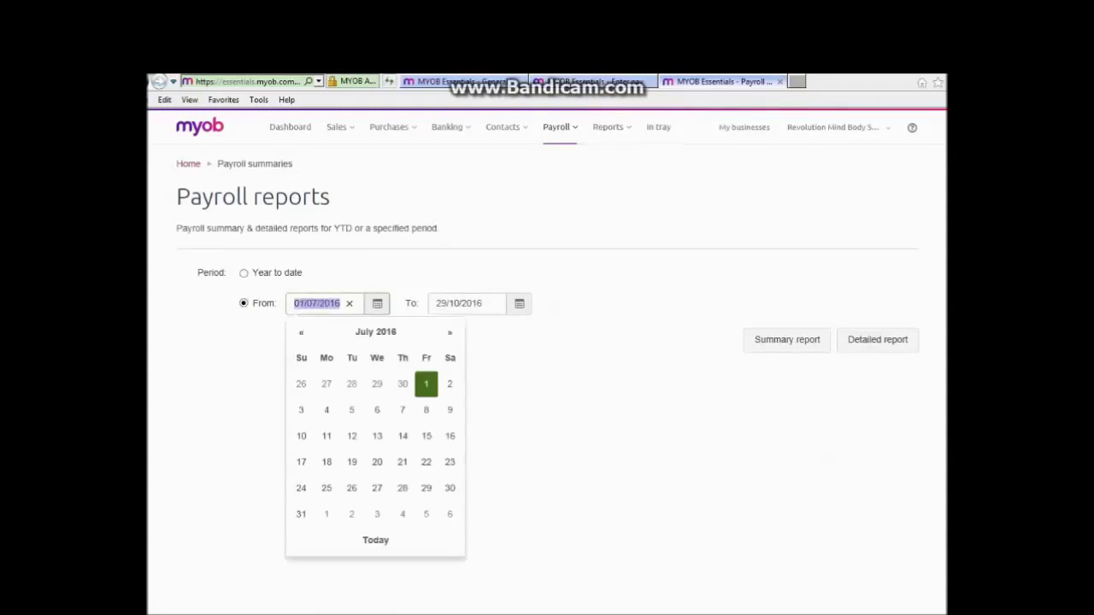
pyautogui.write('01/10')
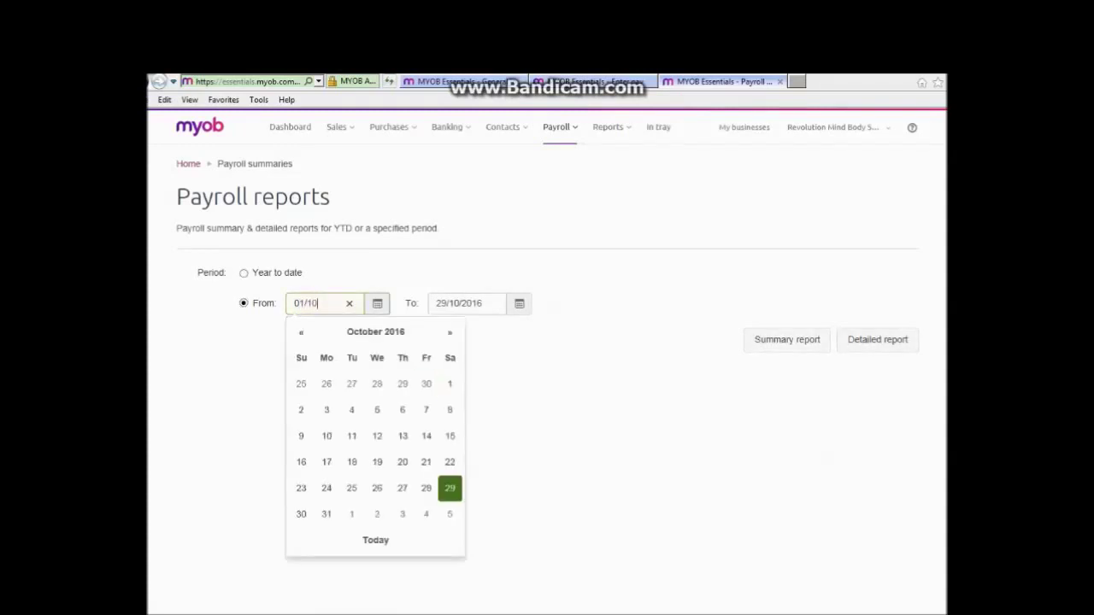
pyautogui.write('/2010')
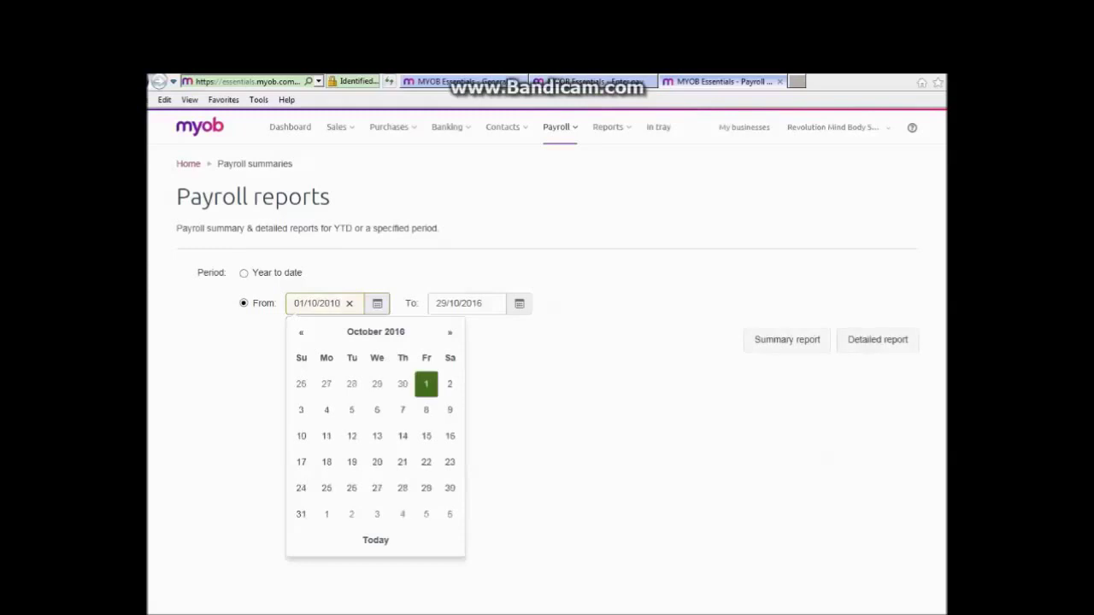
pyautogui.press('BackSpace')
pyautogui.write('6')
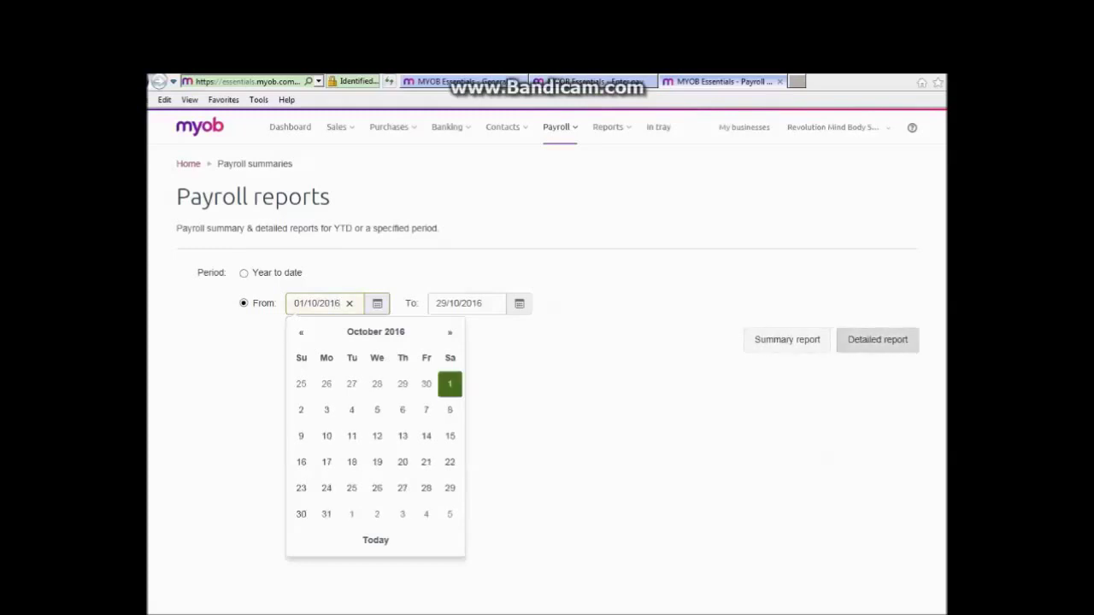
# Step: Generate the payroll summary report, and close the resulting PDF, its viewer and the leftover blank browser page
pyautogui.click(787, 340)
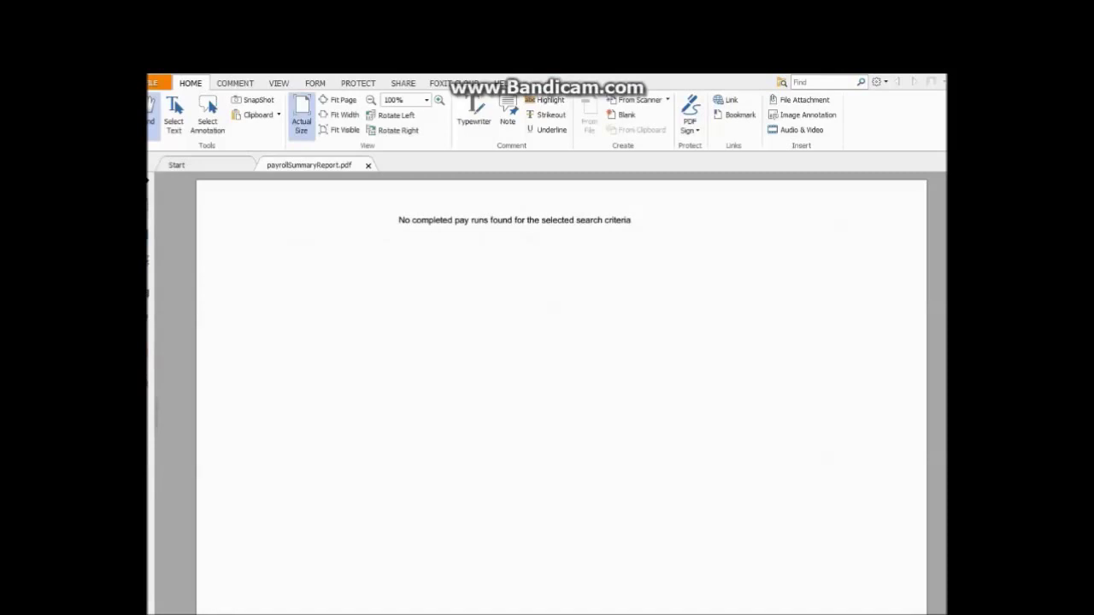
pyautogui.click(368, 165)
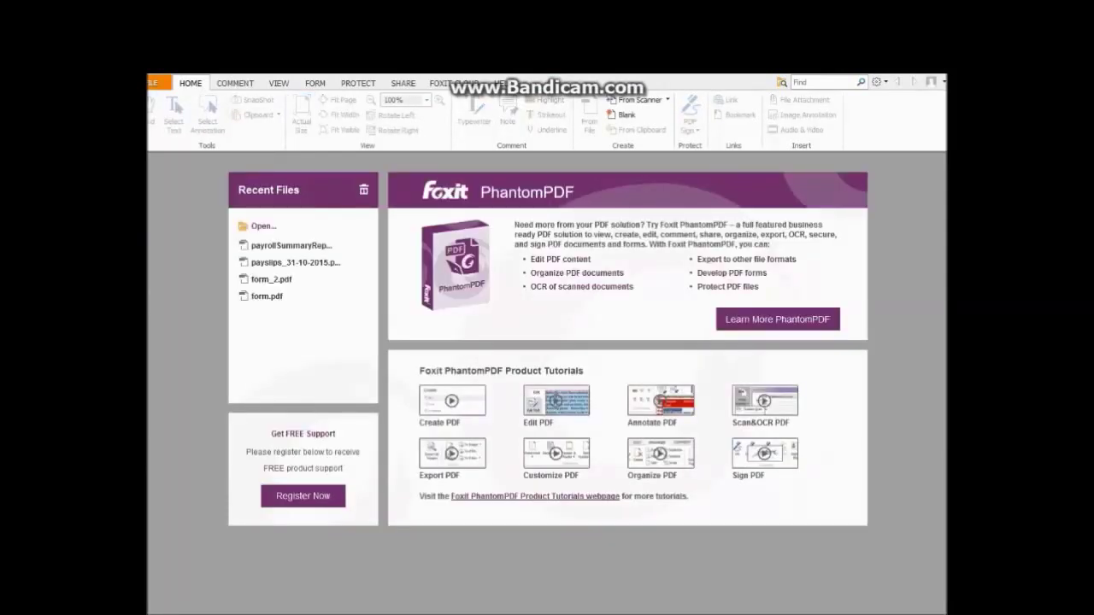
pyautogui.hotkey('alt', 'F4')
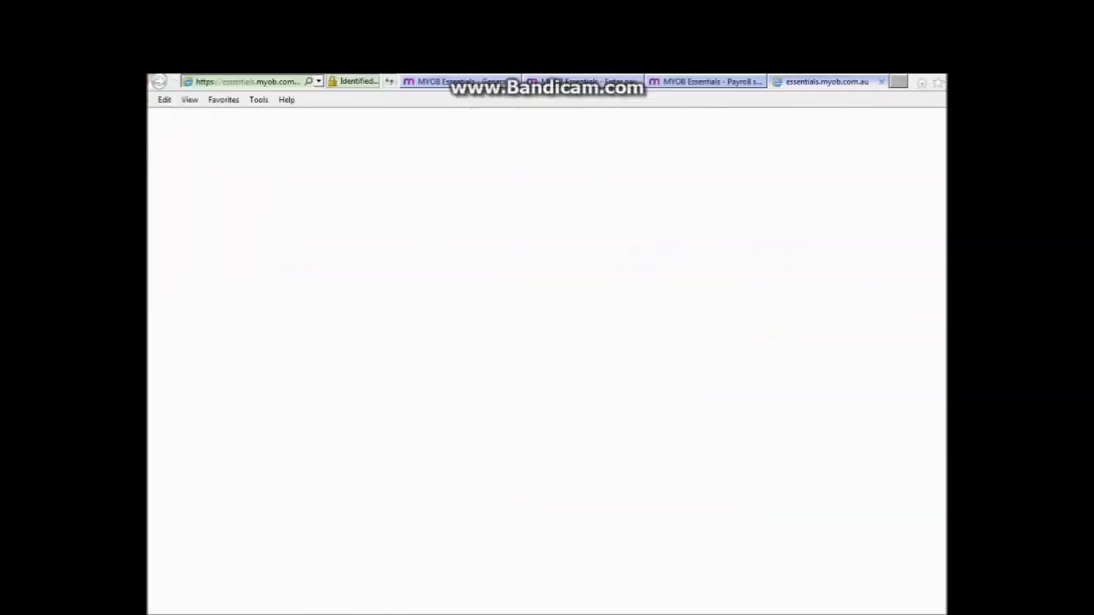
pyautogui.click(882, 82)
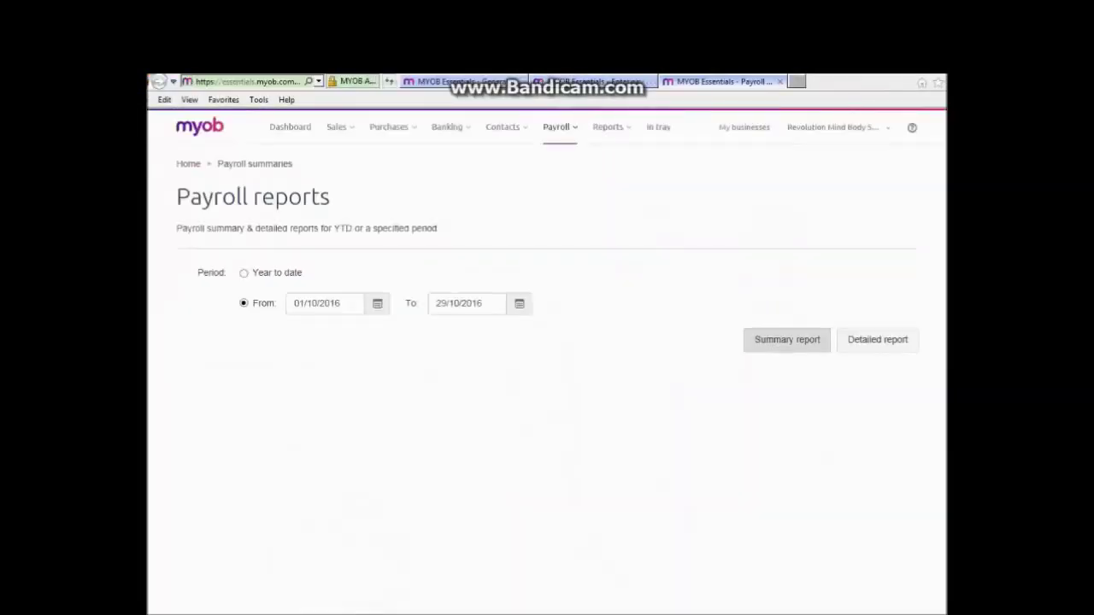
# Step: Set the report period's end date to 31/10/2016, generate the payroll summary report and close its PDF
pyautogui.moveTo(484, 304); pyautogui.dragTo(434, 304)
pyautogui.write('3')
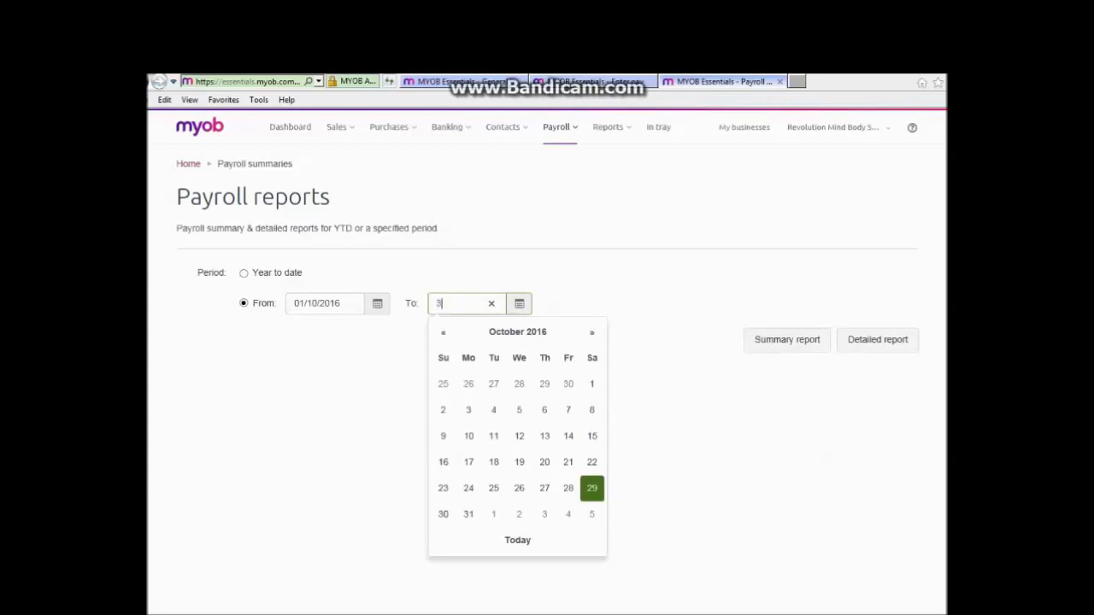
pyautogui.write('1/10/201')
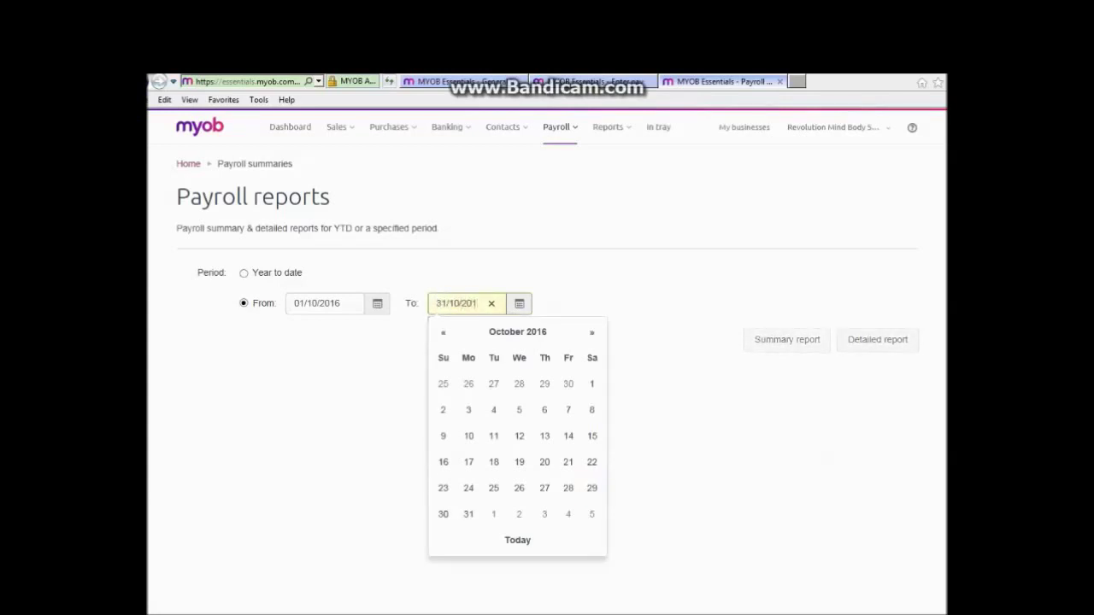
pyautogui.write('6')
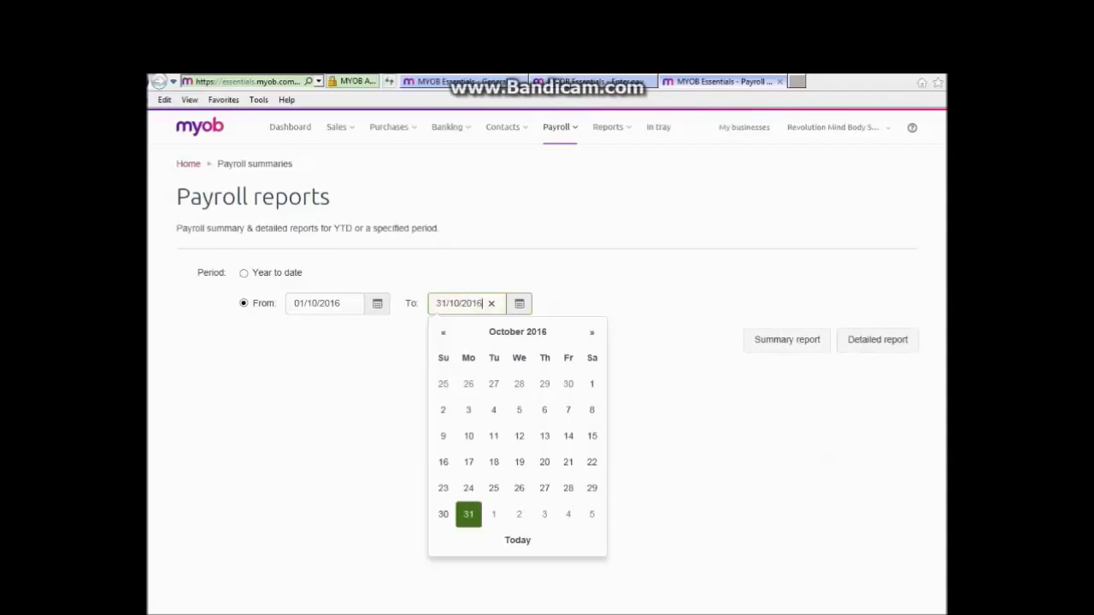
pyautogui.press('Return')
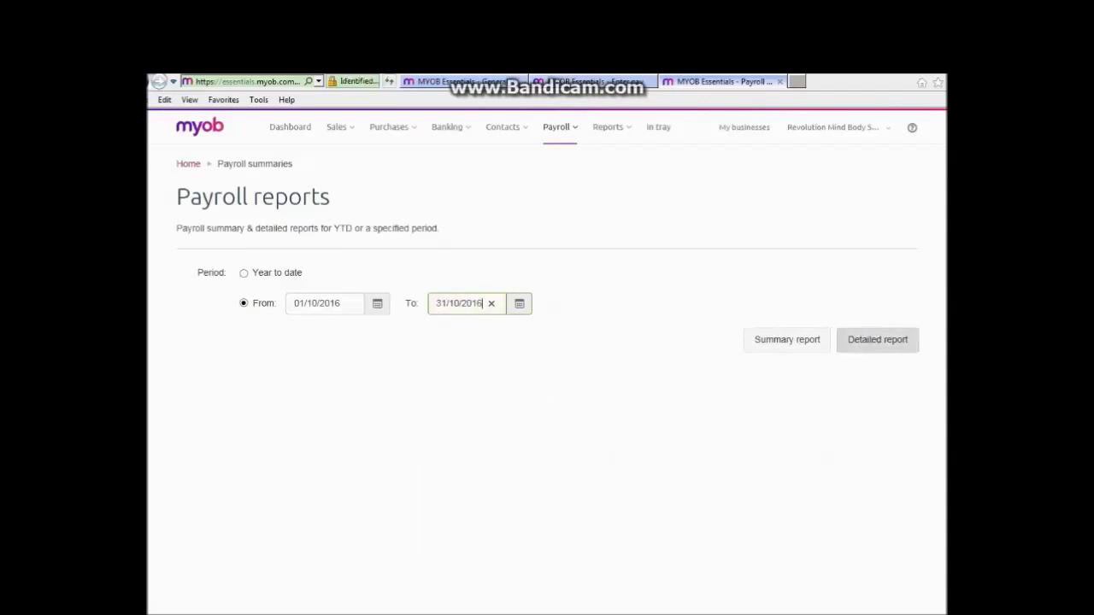
pyautogui.click(786, 339)
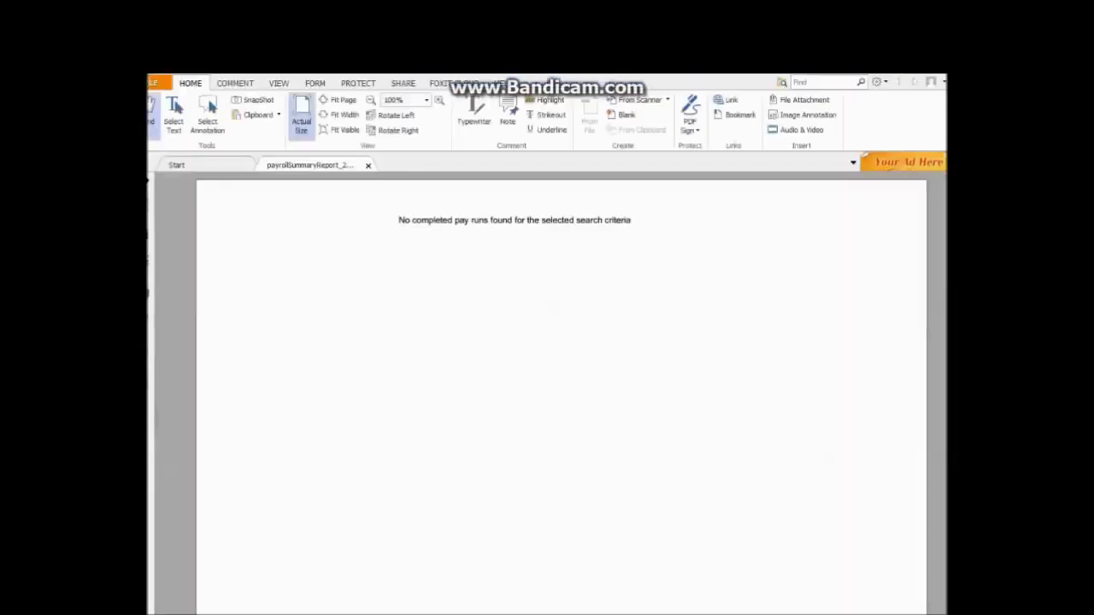
pyautogui.click(369, 166)
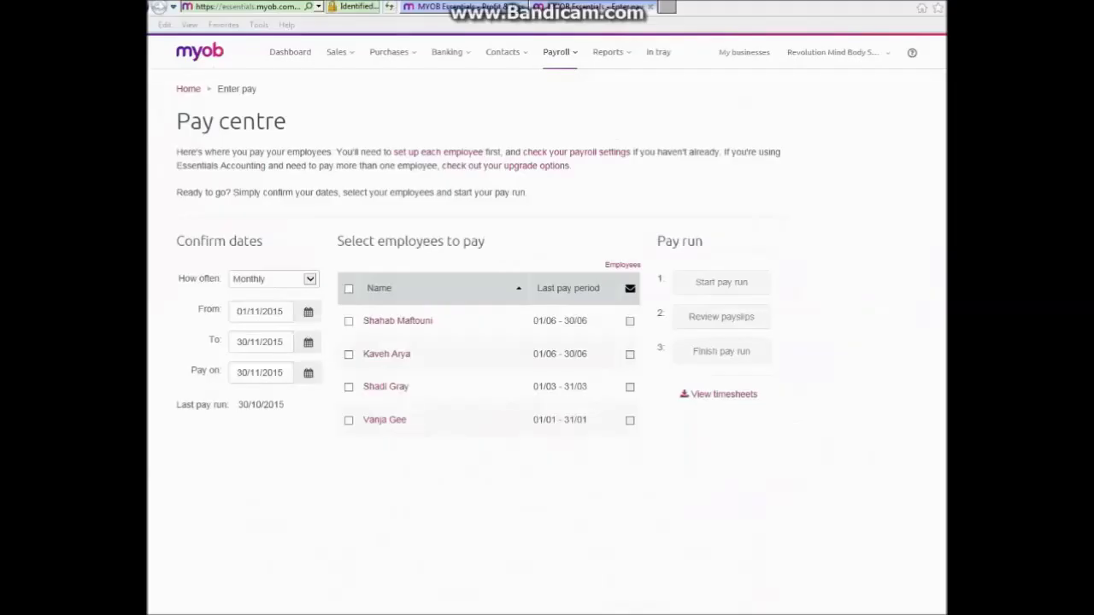
# Step: Open the payroll reports from the pay centre and set the custom period's start date to 01/07/2015
pyautogui.click(560, 52)
pyautogui.click(589, 162)
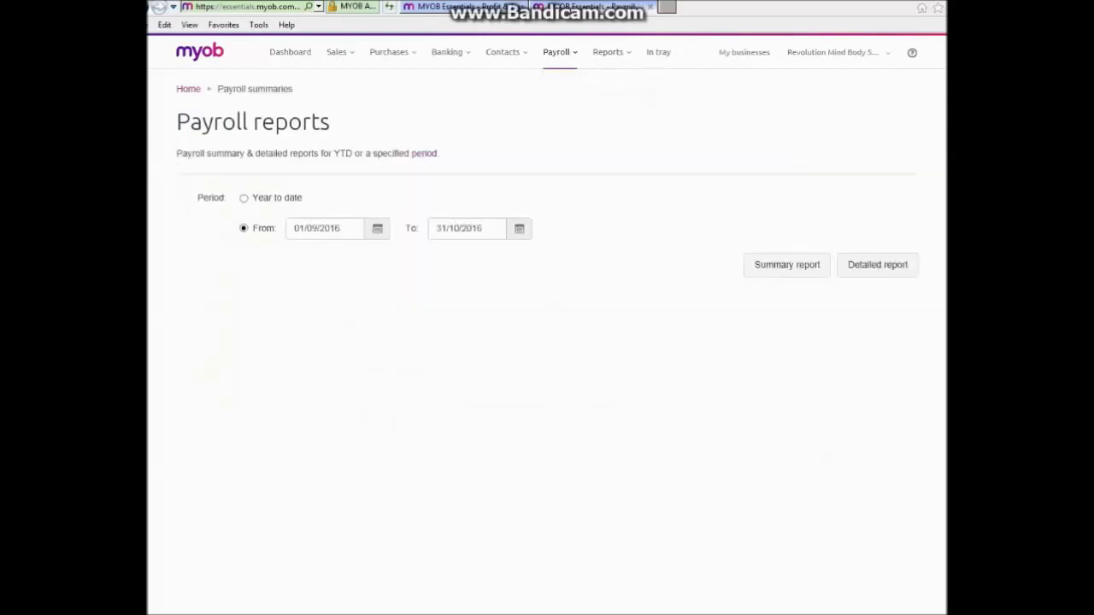
pyautogui.click(377, 229)
pyautogui.write('01/7/')
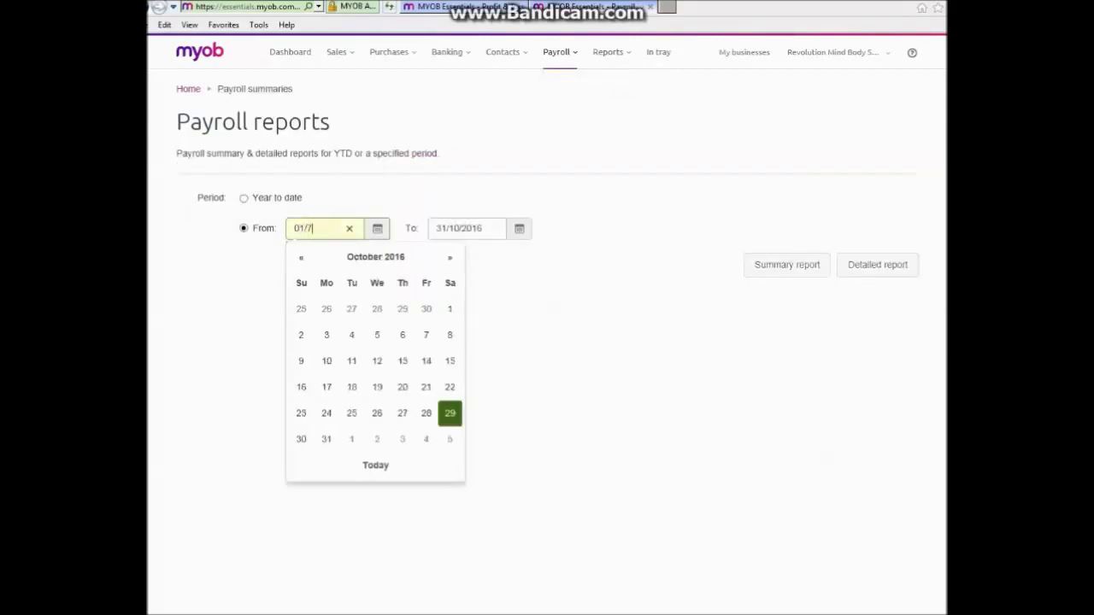
pyautogui.write('2016')
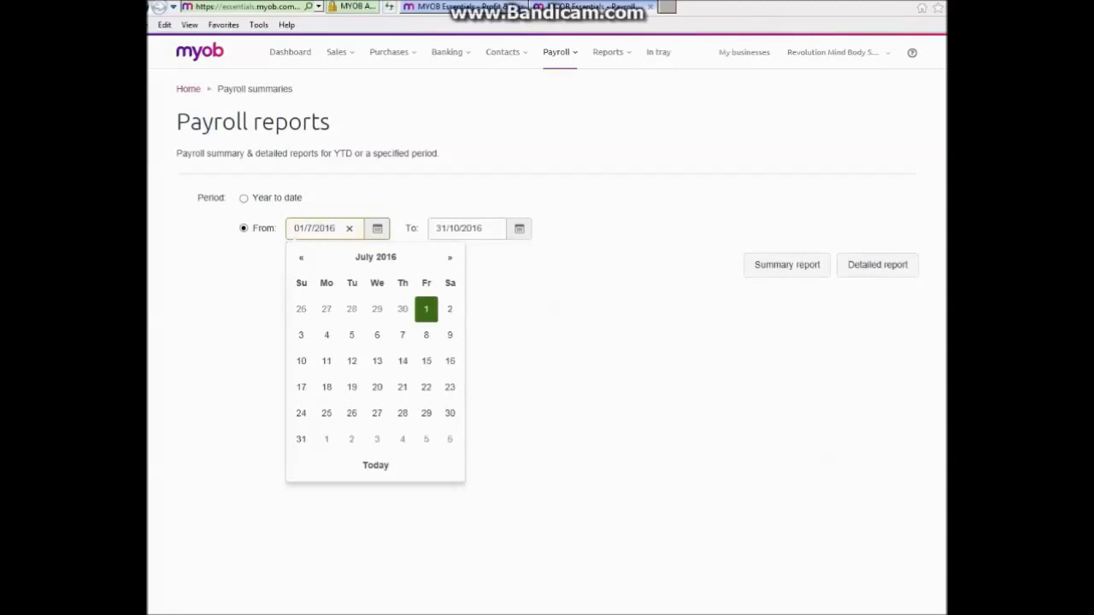
pyautogui.press('Tab')
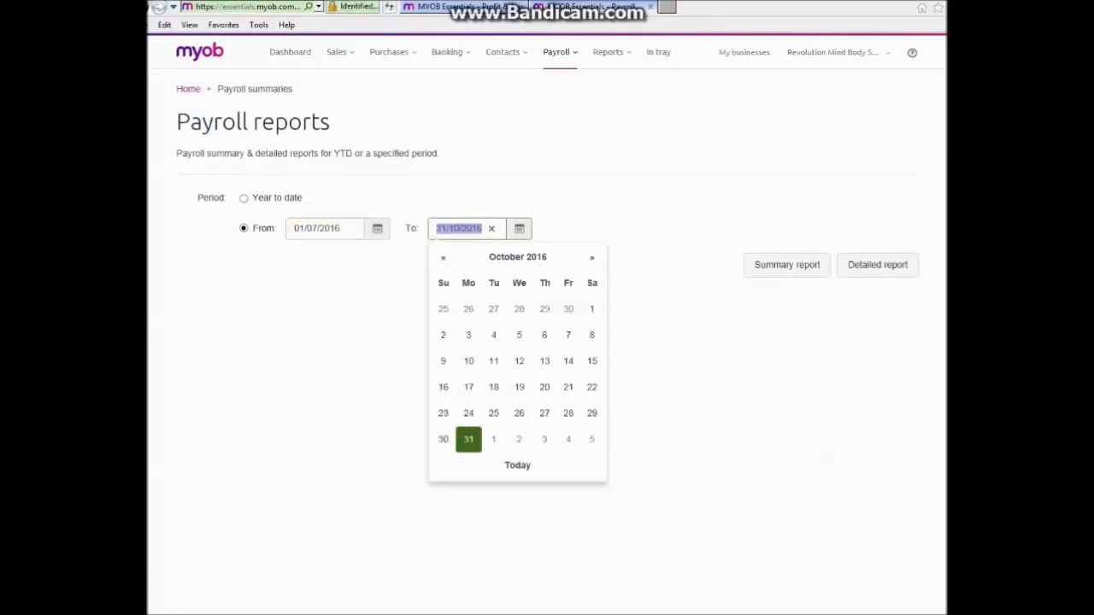
pyautogui.click(340, 229)
pyautogui.press('BackSpace')
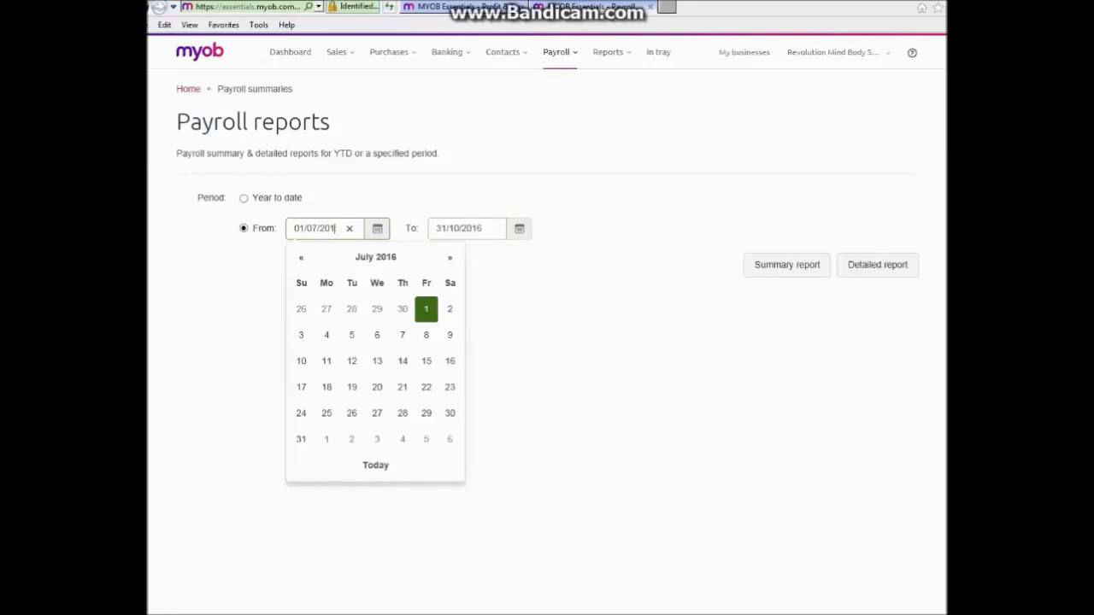
pyautogui.write('5')
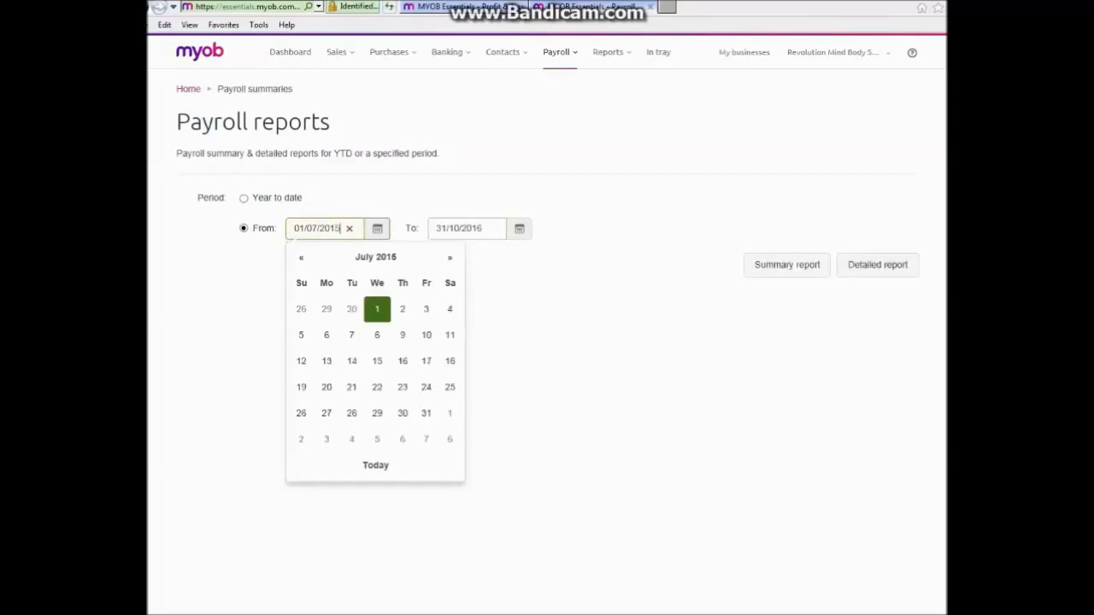
# Step: Set the period's end date to 30/06/2016, generate the payroll summary report and close its PDF and blank browser page
pyautogui.press('Tab')
pyautogui.write('30/06/2')
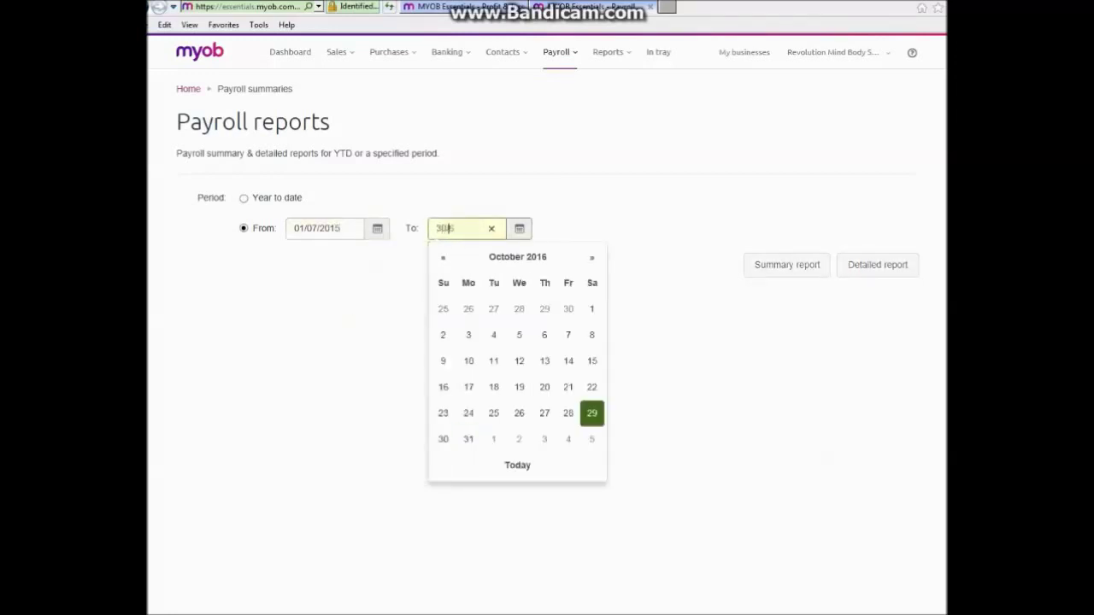
pyautogui.write('016')
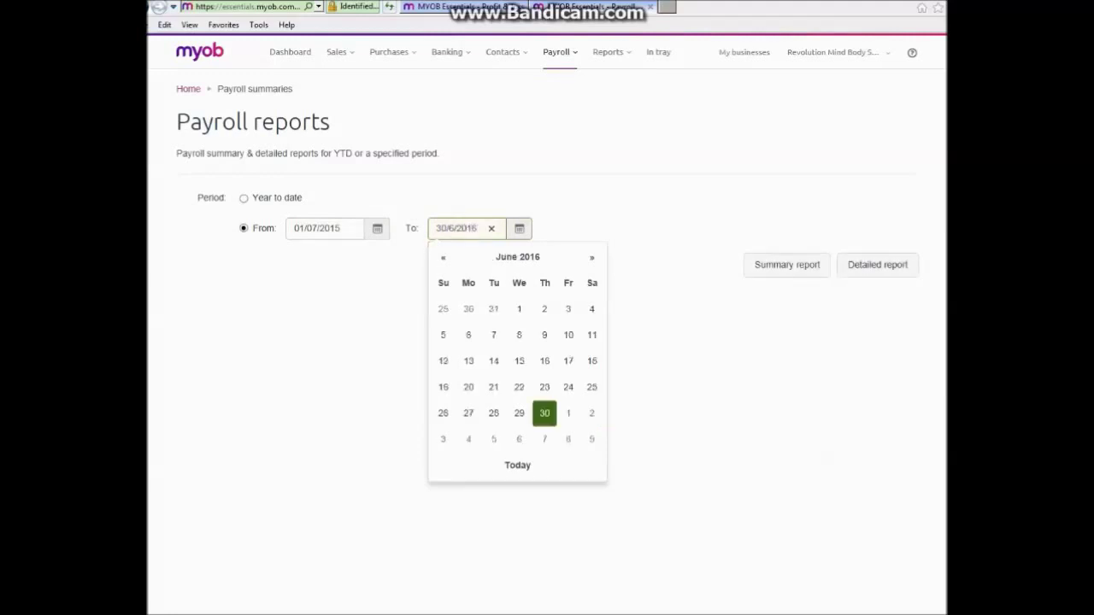
pyautogui.press('Return')
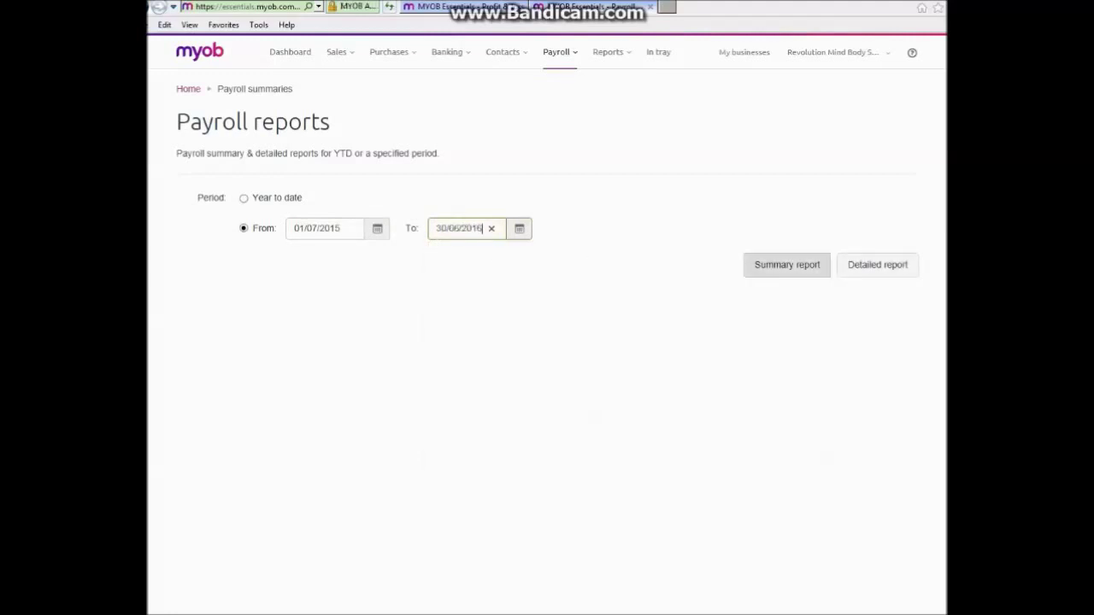
pyautogui.click(787, 265)
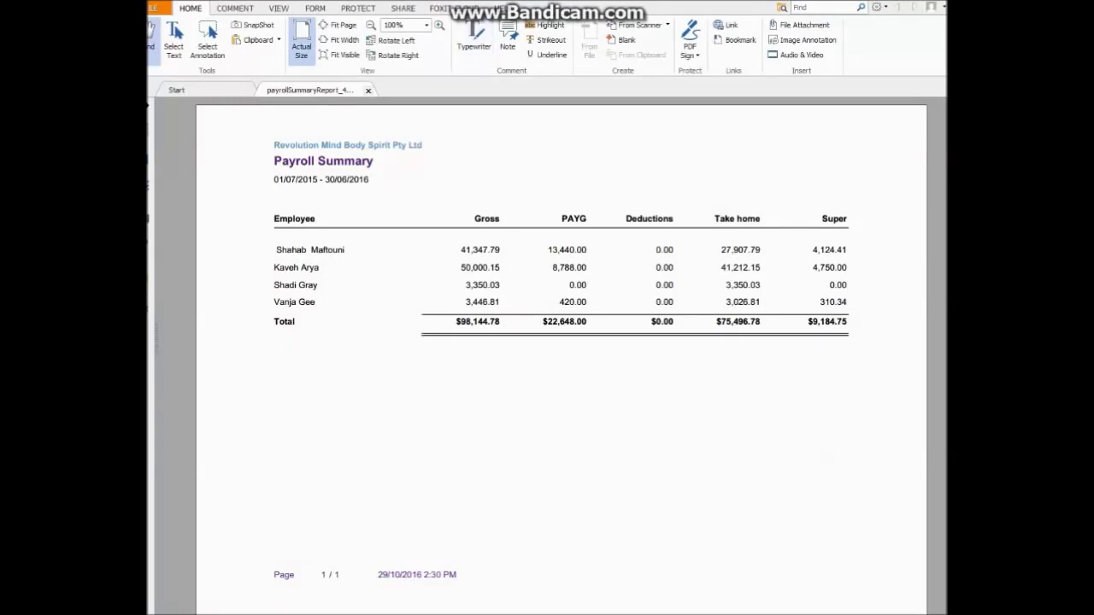
pyautogui.hotkey('alt', 'F4')
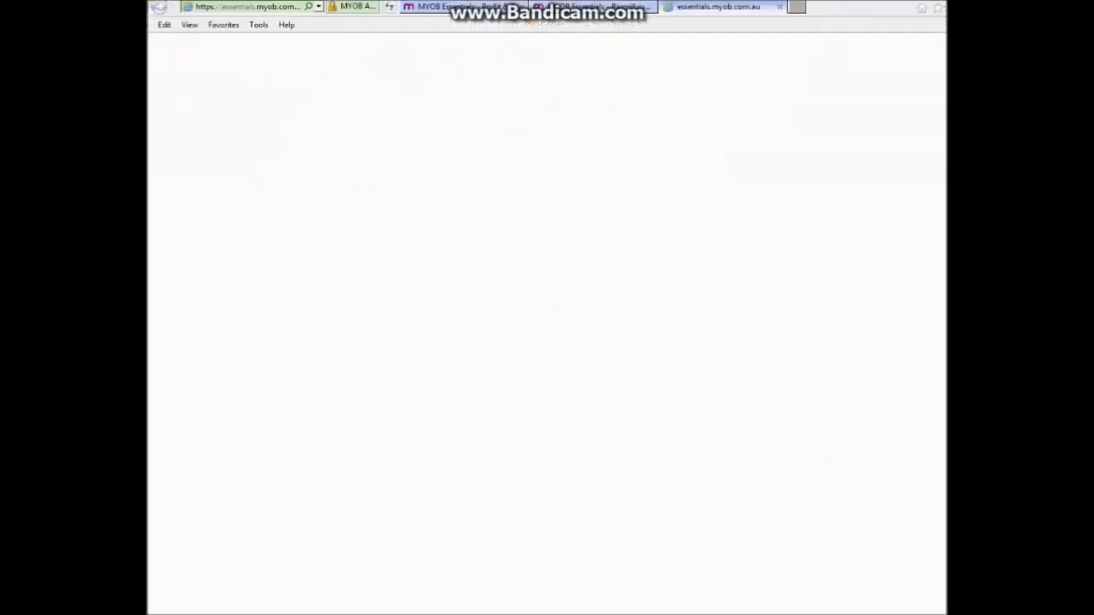
pyautogui.click(780, 6)
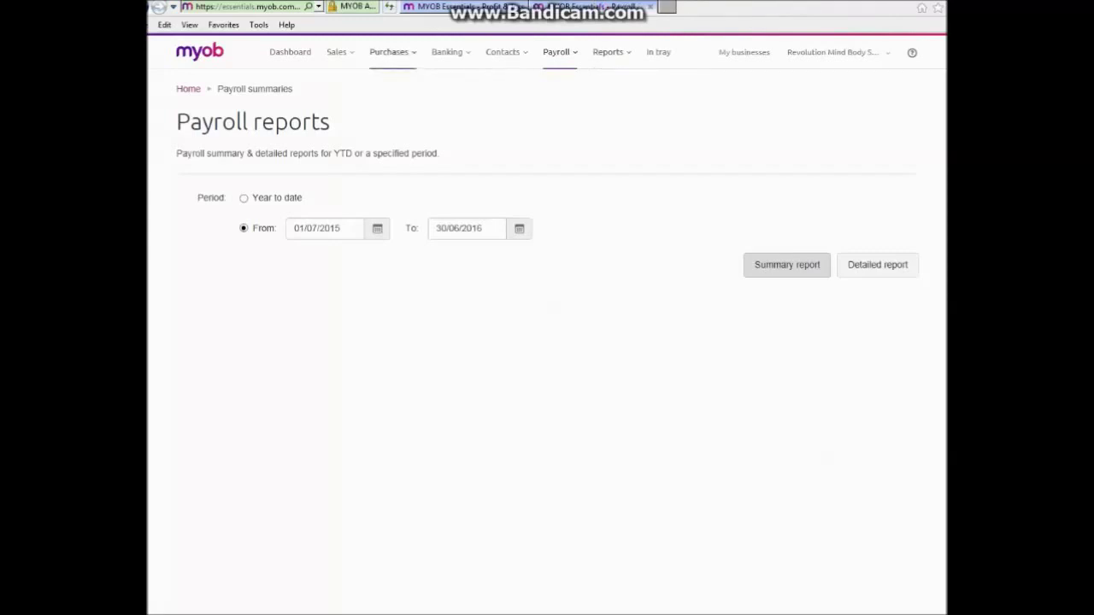
# Step: Start a new purchase bill
pyautogui.moveTo(392, 53)
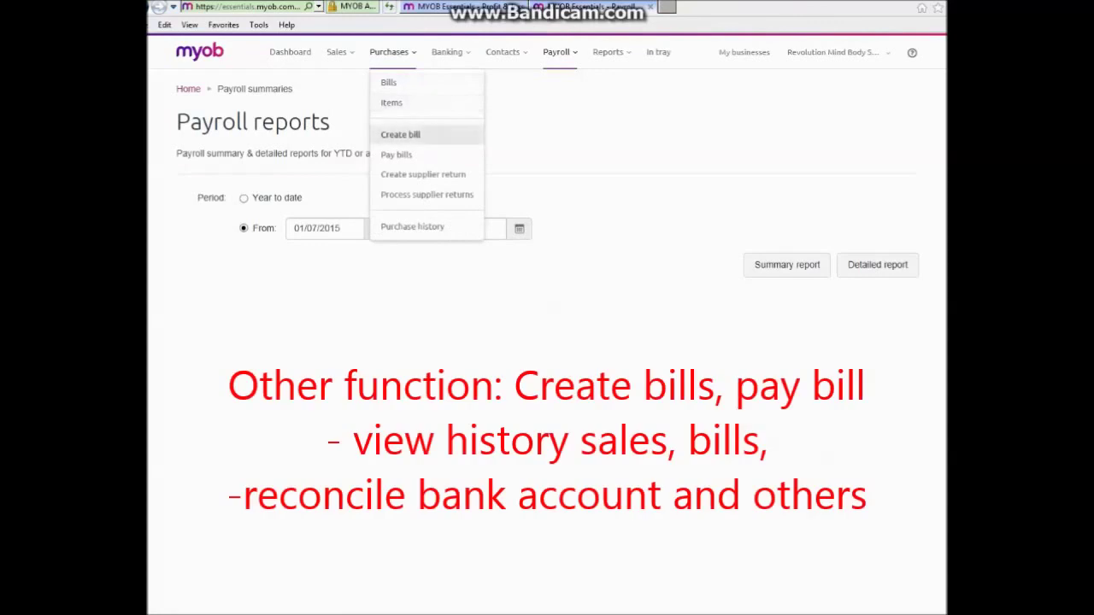
pyautogui.click(401, 135)
pyautogui.click(400, 135)
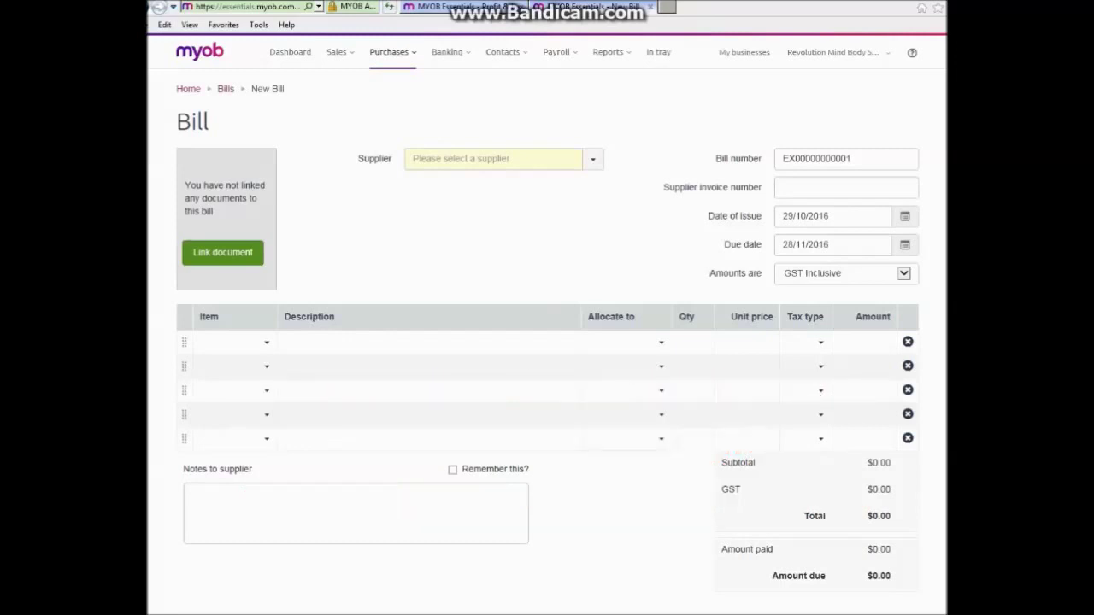
# Step: Examine the item, account allocation, quantity and tax type fields on the bill's first line
pyautogui.click(266, 343)
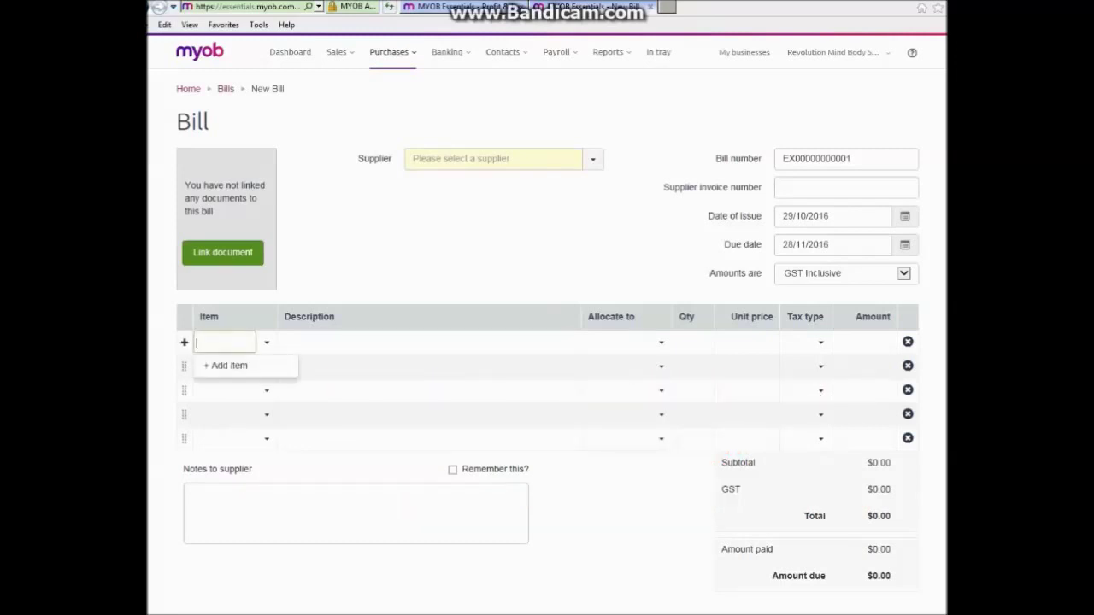
pyautogui.click(661, 343)
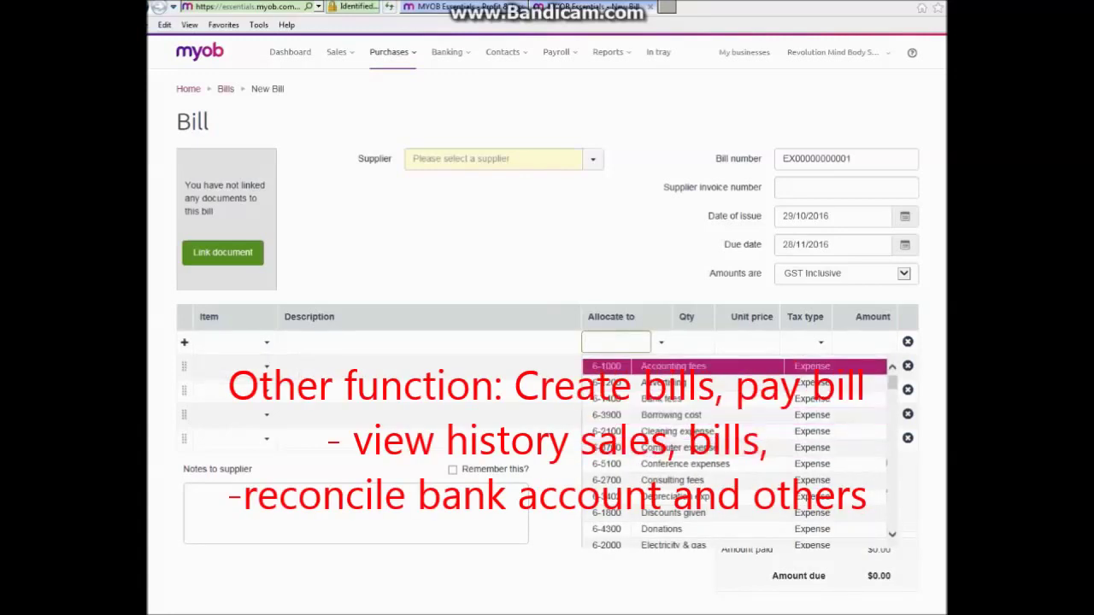
pyautogui.click(693, 342)
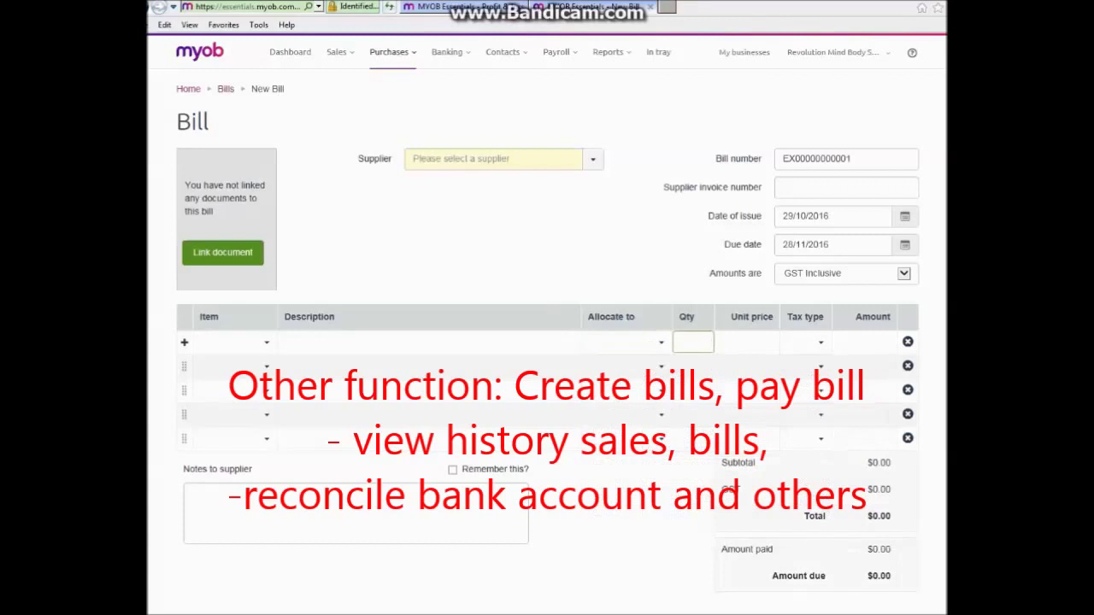
pyautogui.click(821, 343)
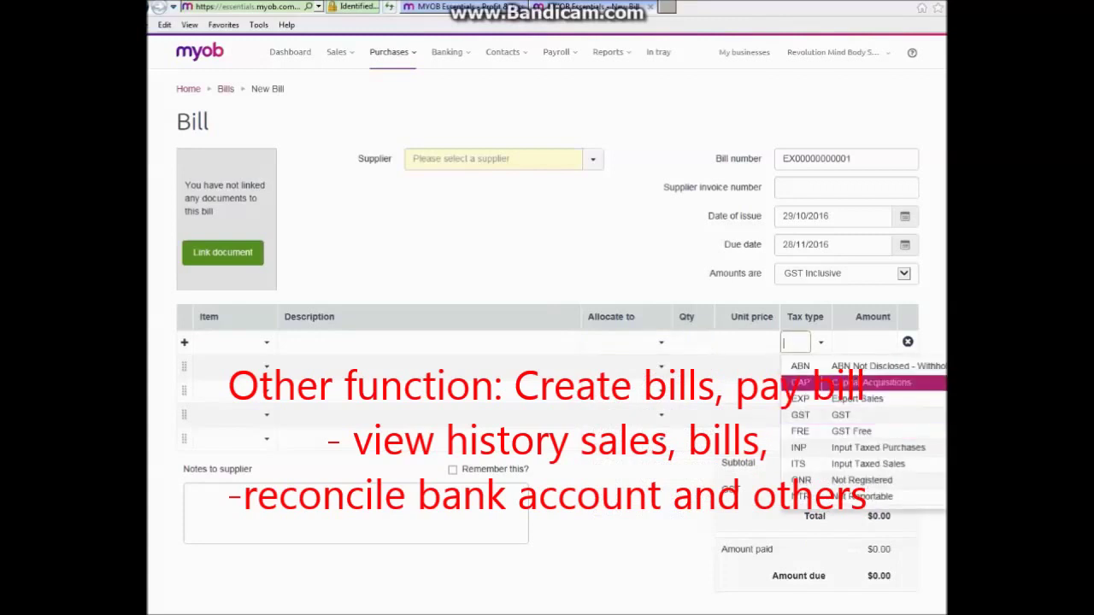
pyautogui.click(632, 521)
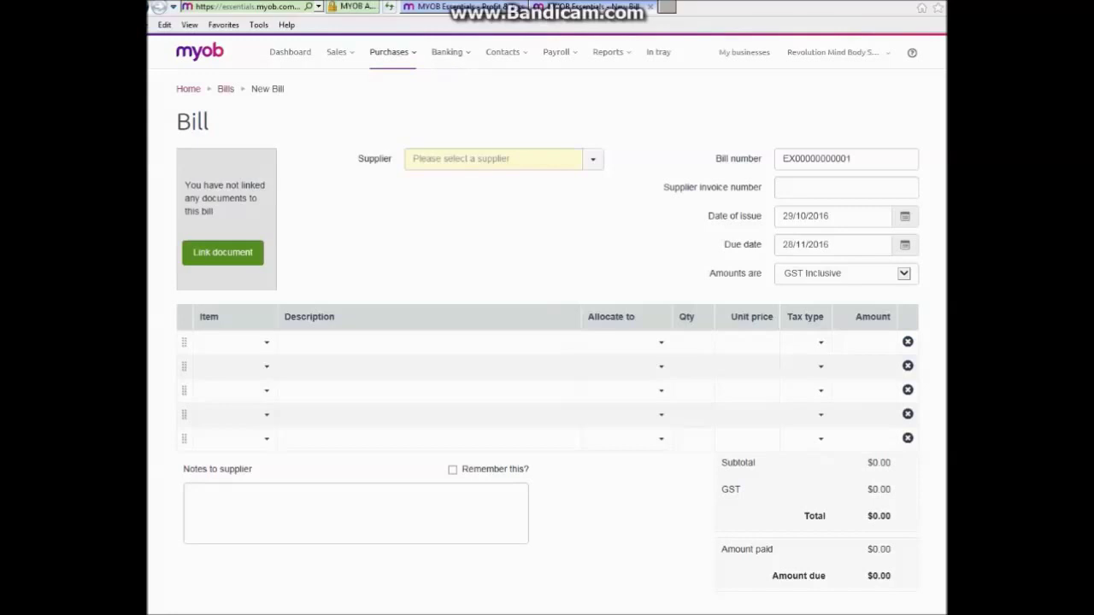
# Step: Leave the blank bill and open the page for paying supplier bills
pyautogui.click(393, 52)
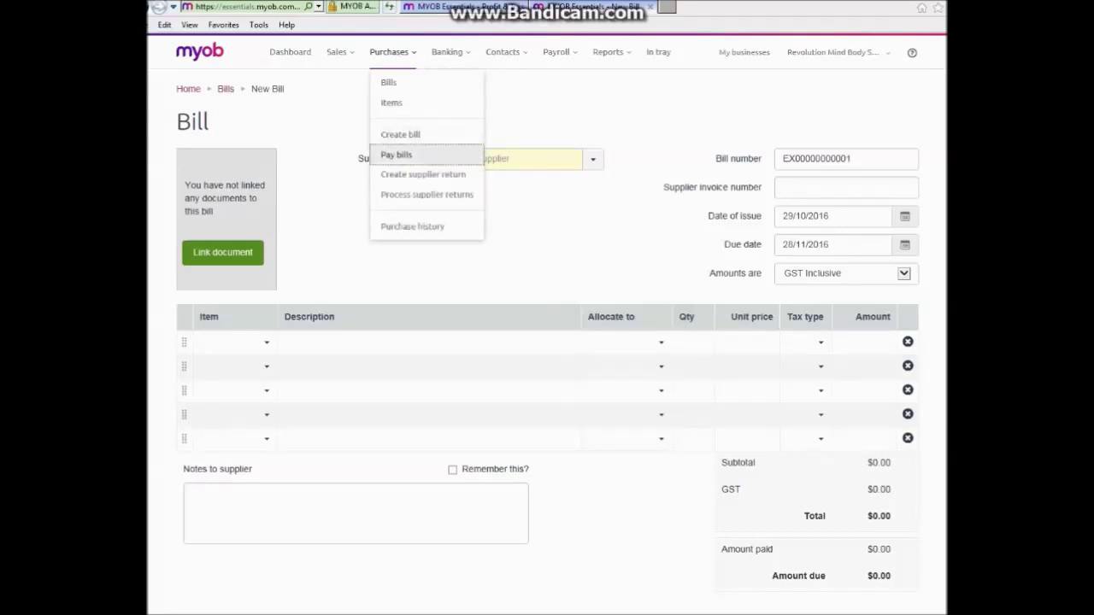
pyautogui.click(396, 155)
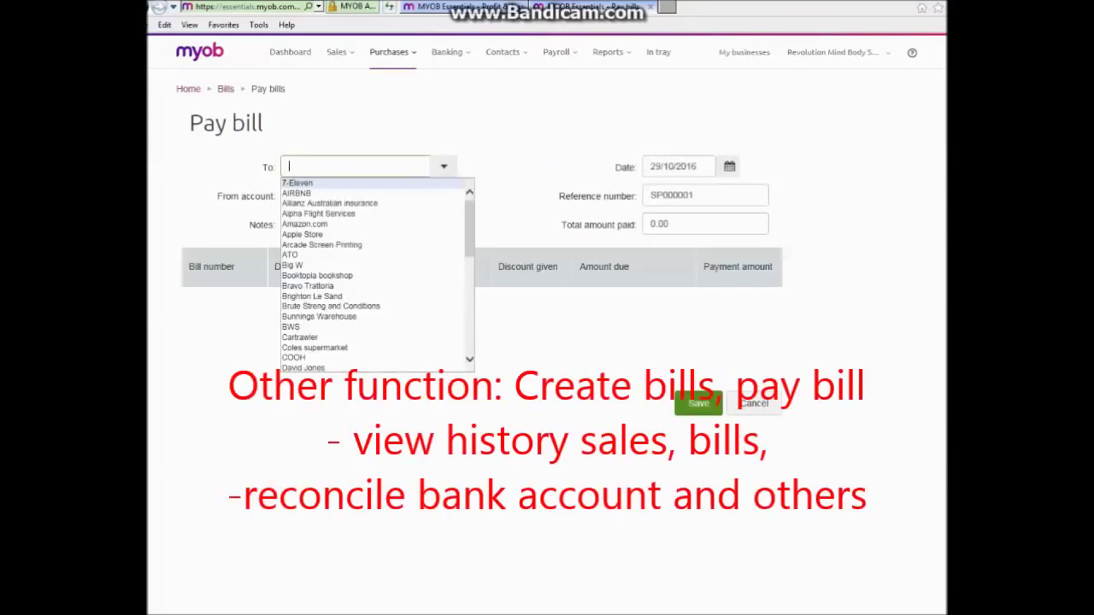
# Step: Look through the supplier choices for the bill payment and select the CBA account as the paying account
pyautogui.press('Escape')
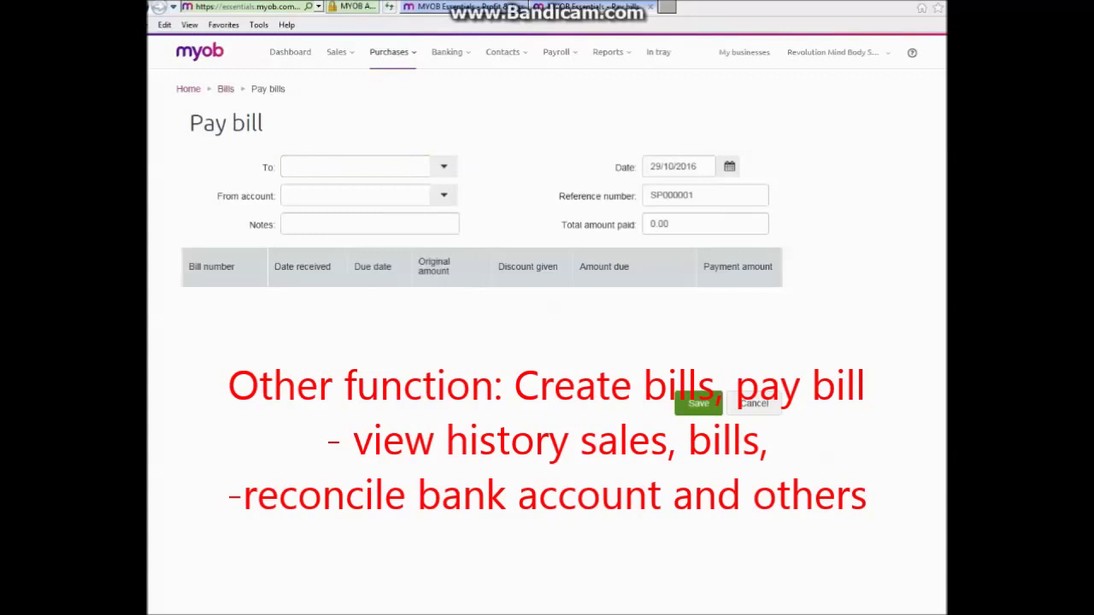
pyautogui.click(443, 166)
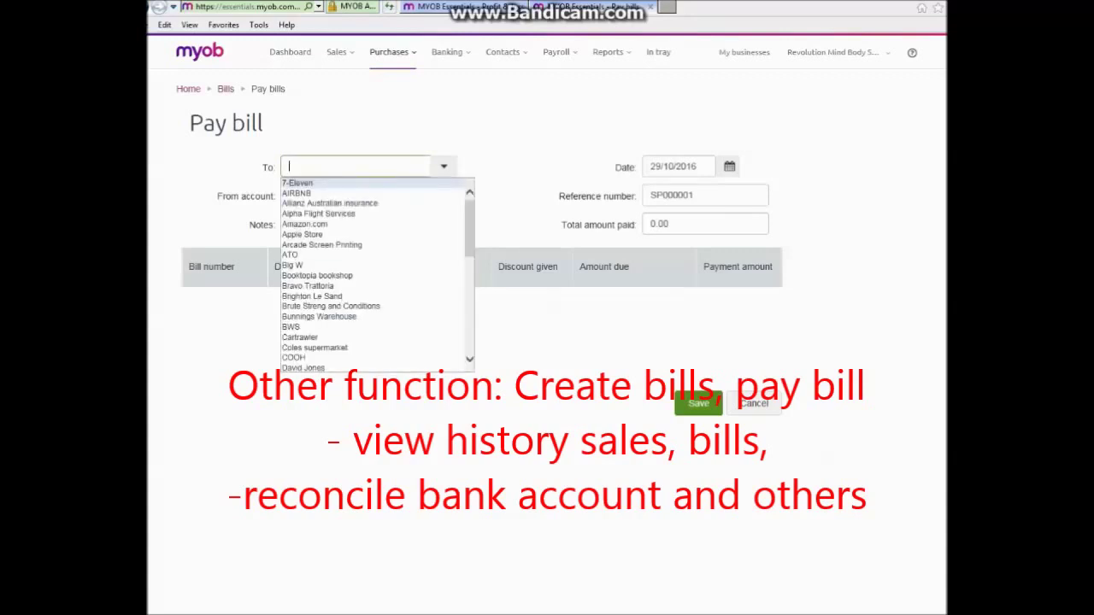
pyautogui.press('Escape')
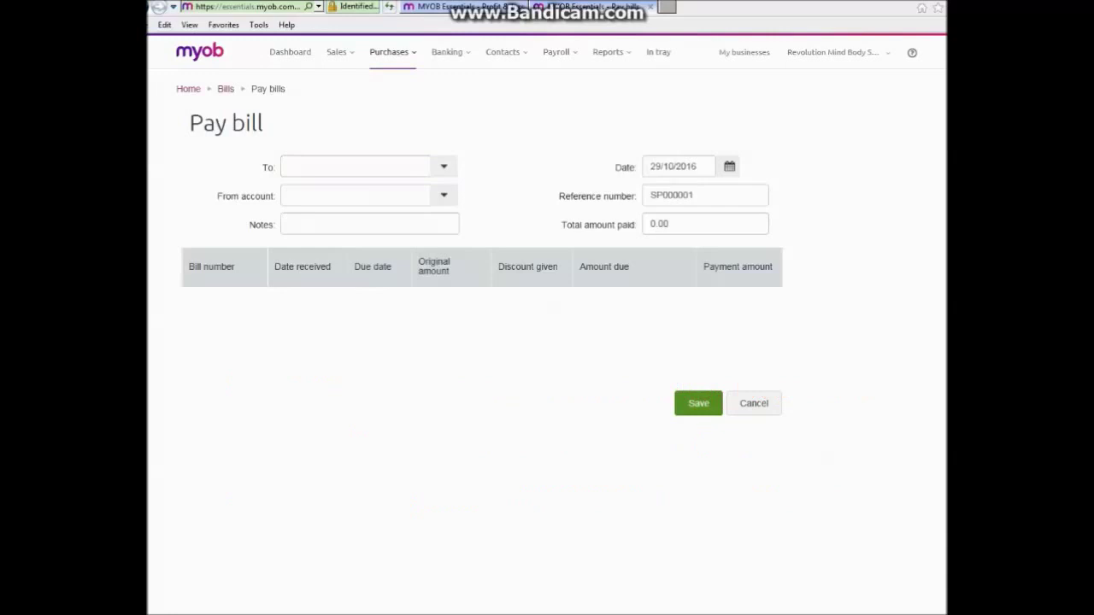
pyautogui.click(355, 196)
pyautogui.click(444, 196)
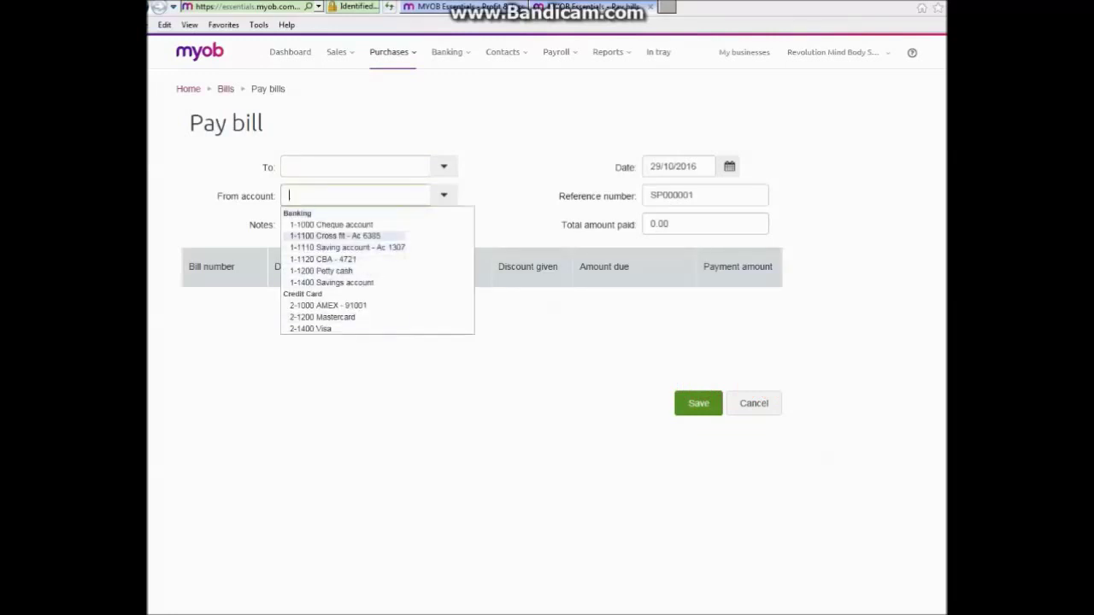
pyautogui.click(323, 260)
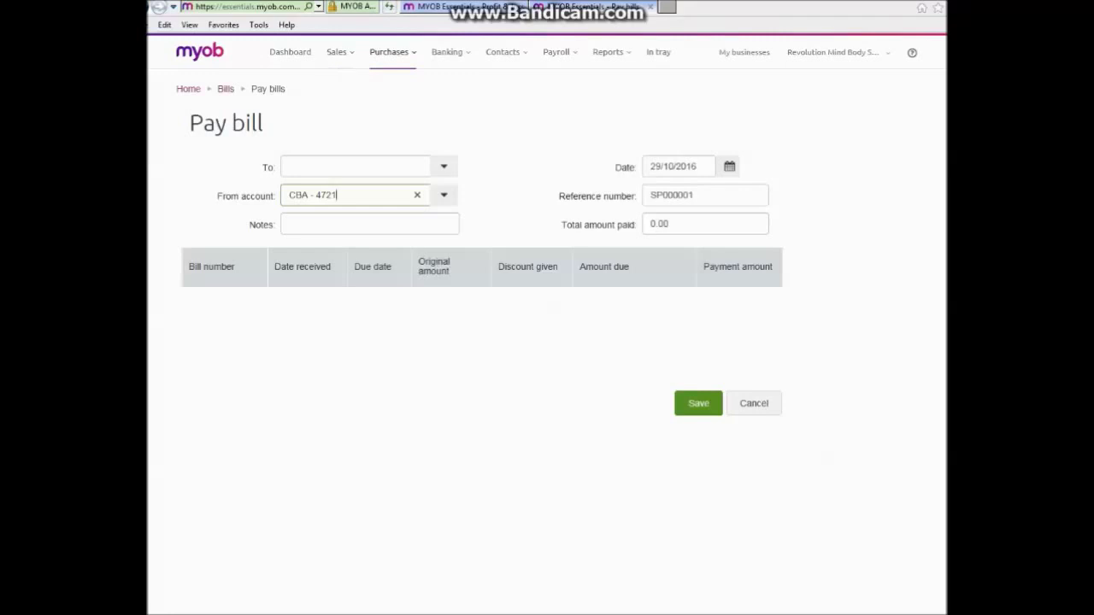
# Step: Open the purchase history and examine its date range and supplier filter options, keeping This month and All suppliers
pyautogui.moveTo(393, 52)
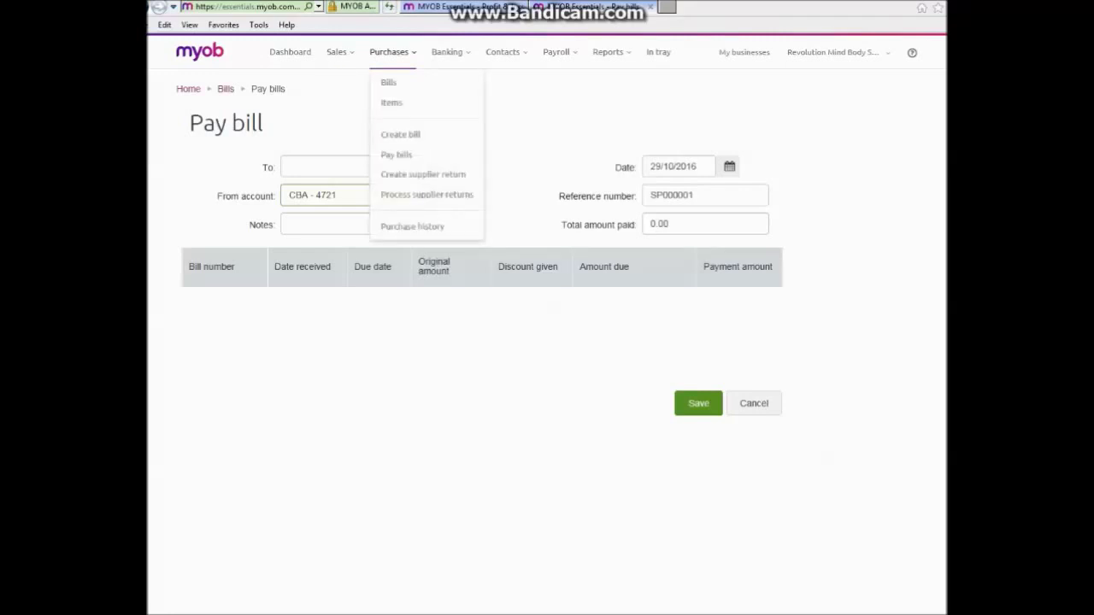
pyautogui.click(412, 227)
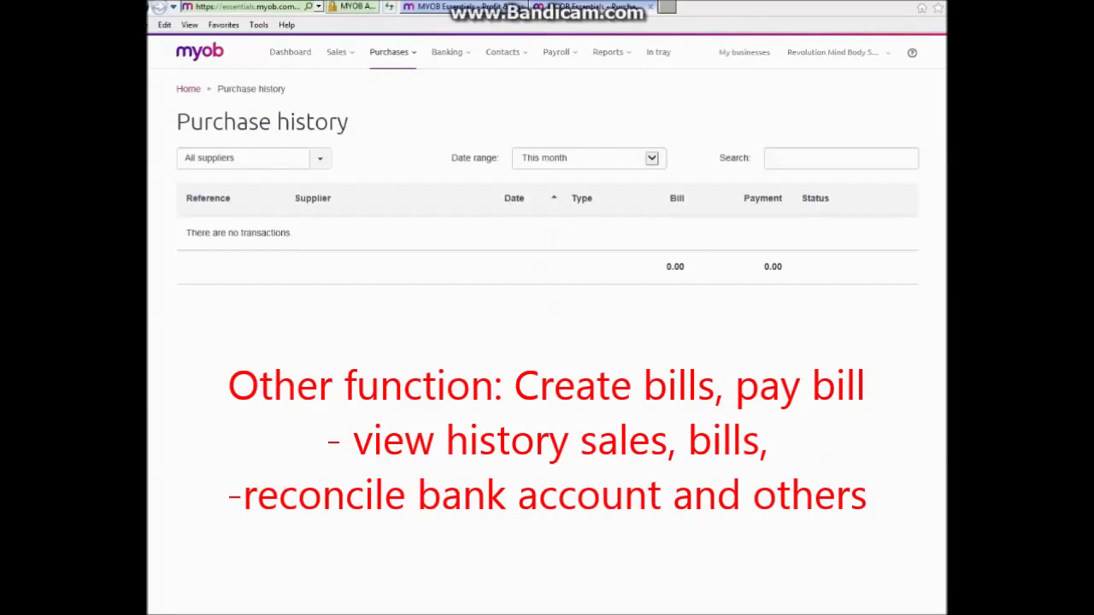
pyautogui.click(651, 158)
pyautogui.click(652, 158)
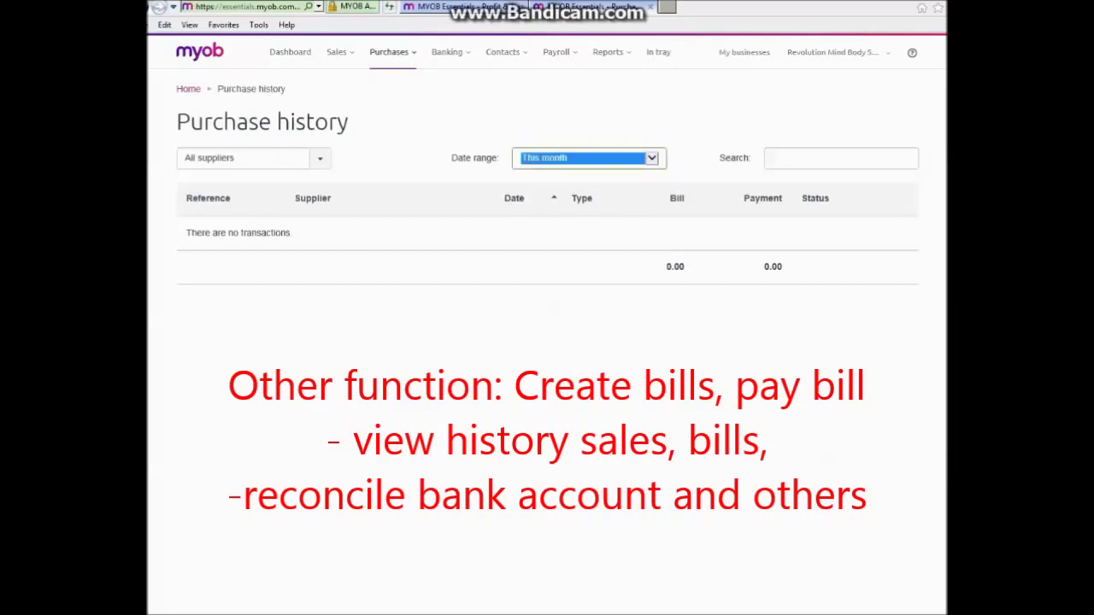
pyautogui.click(652, 158)
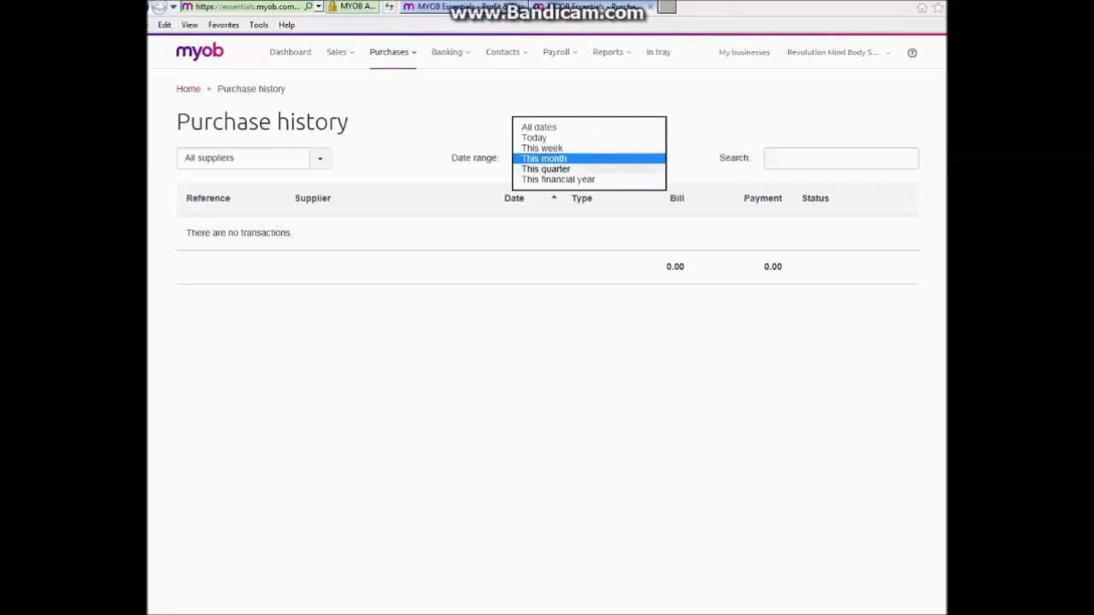
pyautogui.click(590, 159)
pyautogui.click(321, 158)
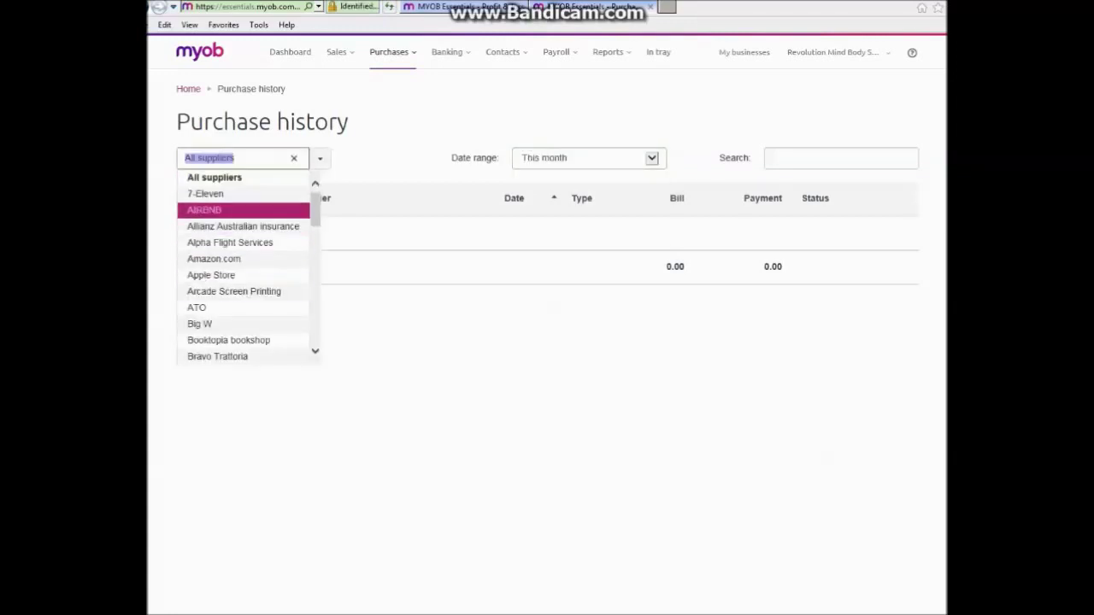
pyautogui.click(402, 312)
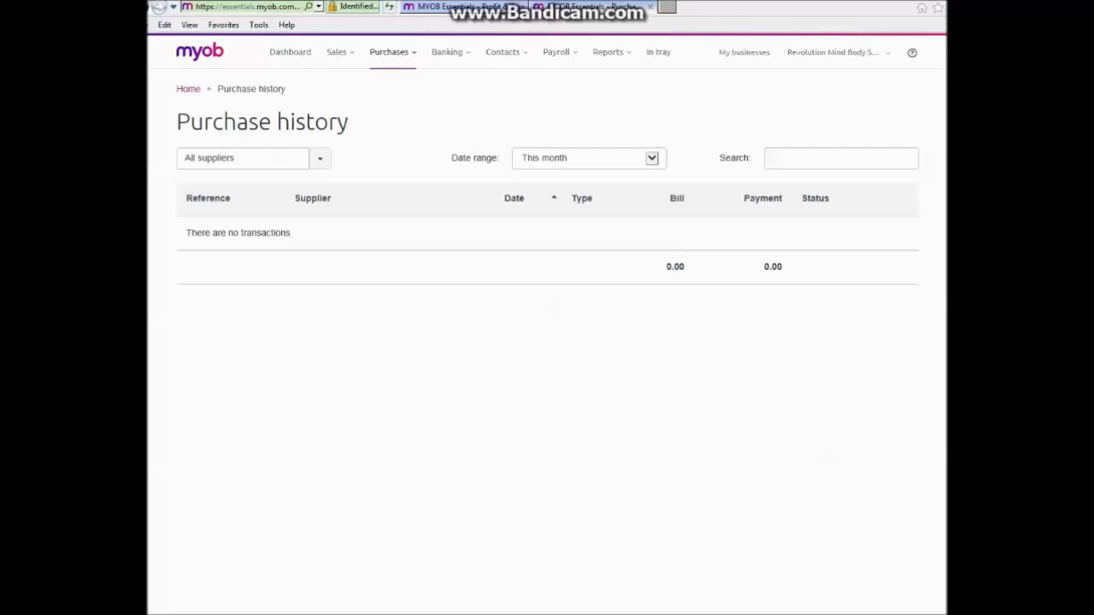
# Step: Open the sales history and examine its date range and customer filter options, keeping This month and All customers
pyautogui.moveTo(340, 53)
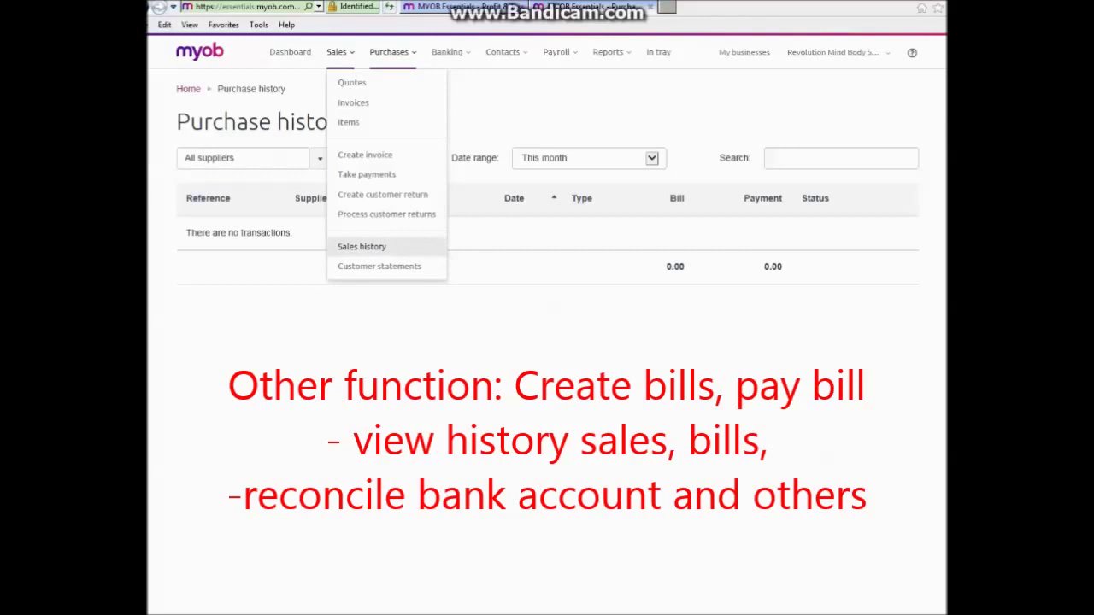
pyautogui.click(362, 247)
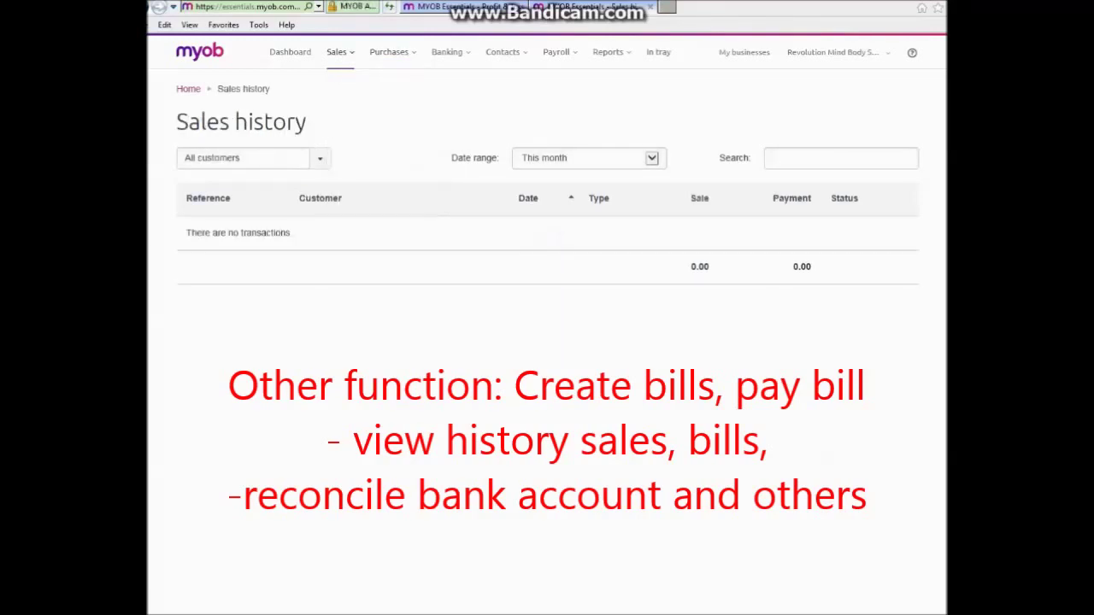
pyautogui.click(653, 158)
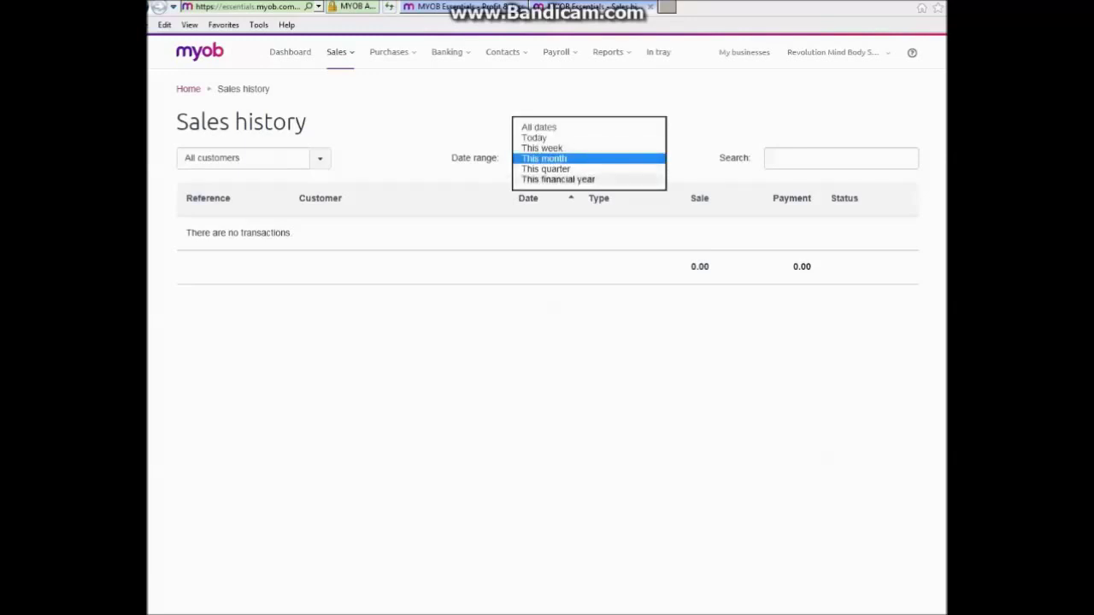
pyautogui.click(588, 159)
pyautogui.click(320, 159)
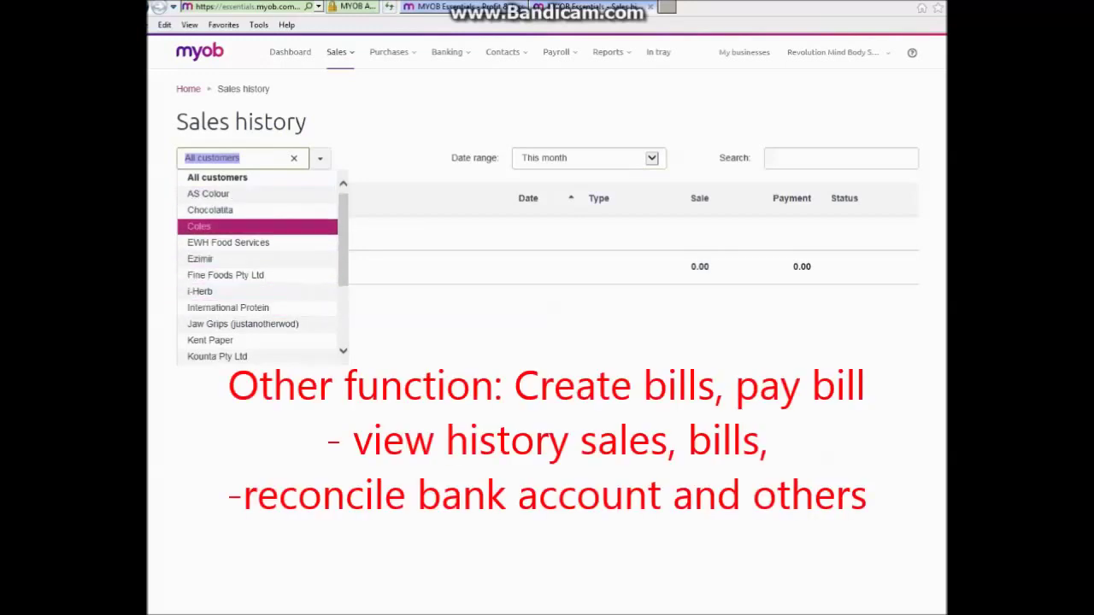
pyautogui.press('Escape')
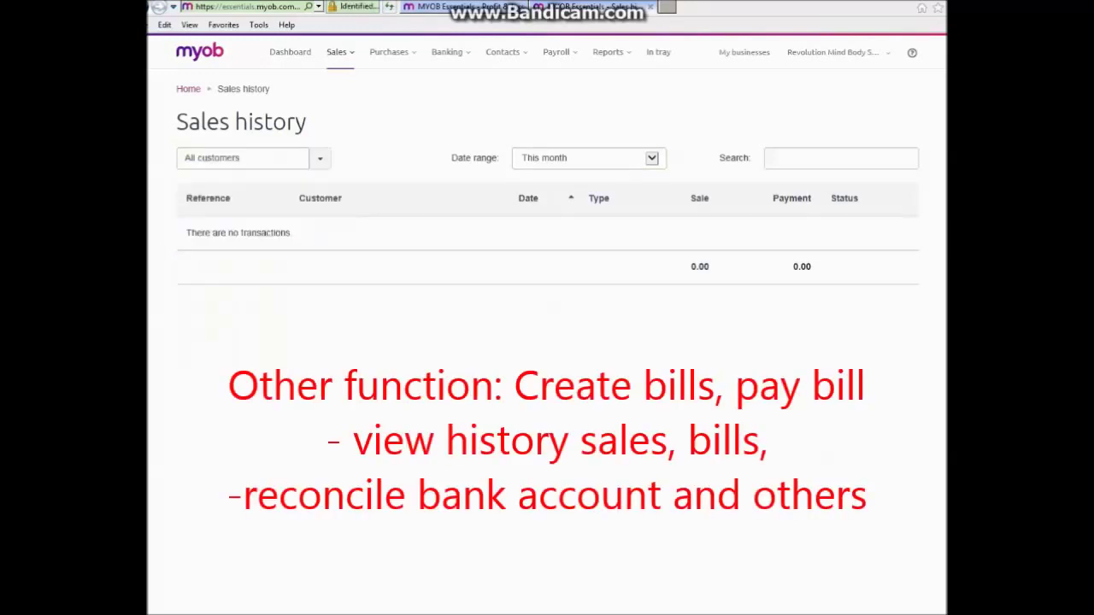
# Step: Open the bank reconciliation page, examine the accounts available for reconciling, and return to the sales history
pyautogui.click(339, 52)
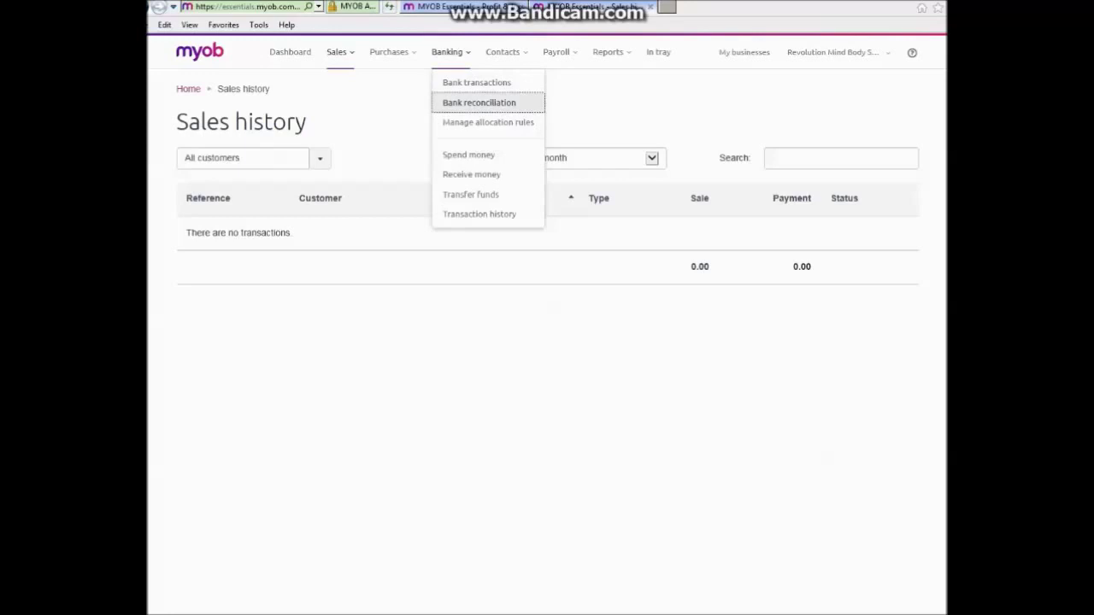
pyautogui.click(479, 103)
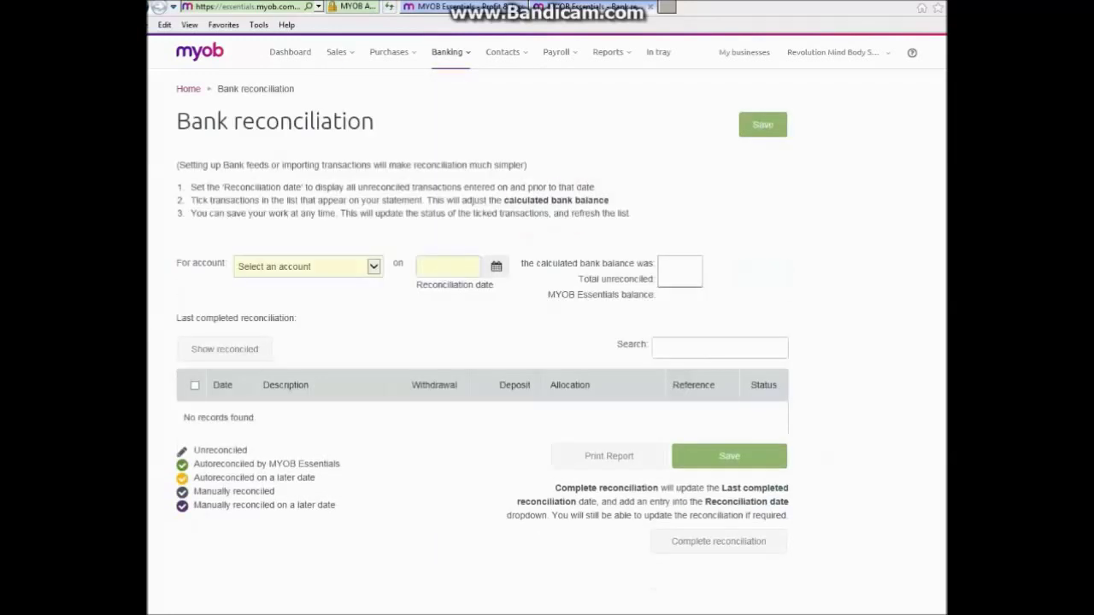
pyautogui.click(373, 267)
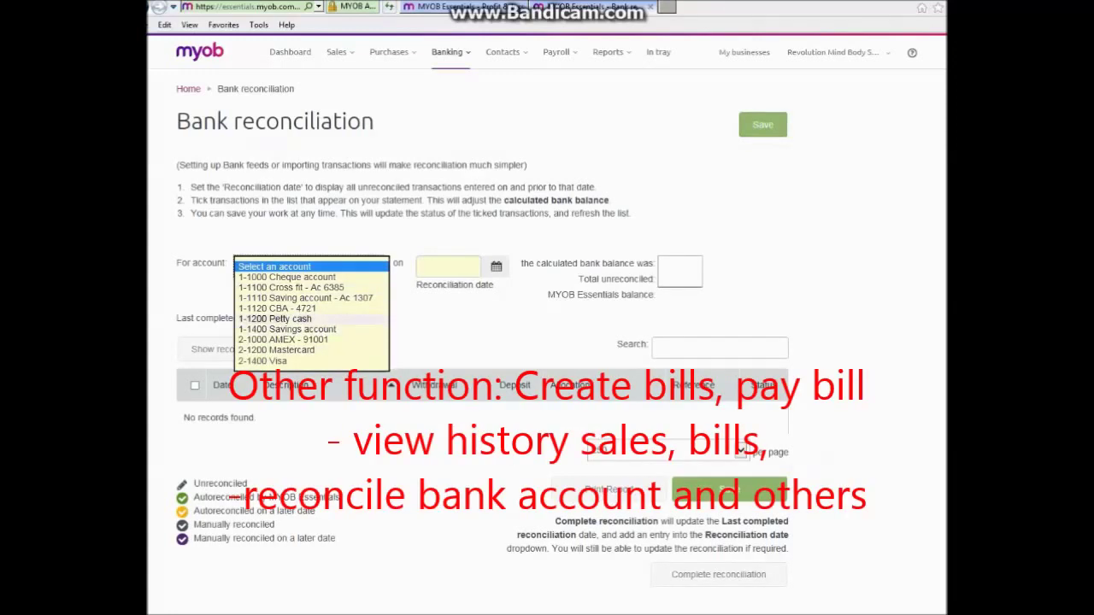
pyautogui.press('Escape')
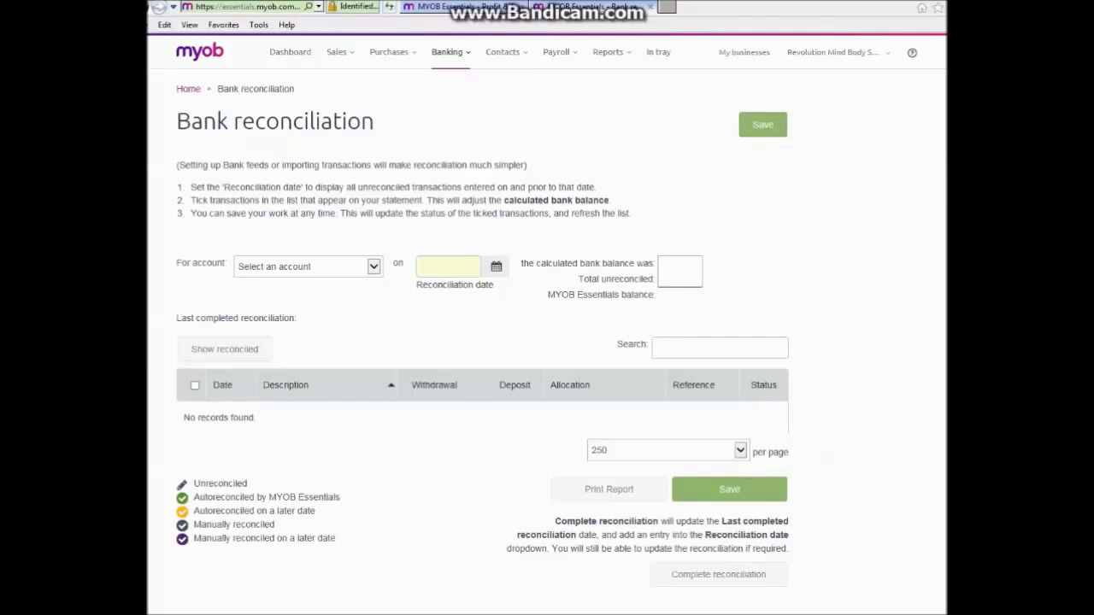
pyautogui.hotkey('alt', 'Left')
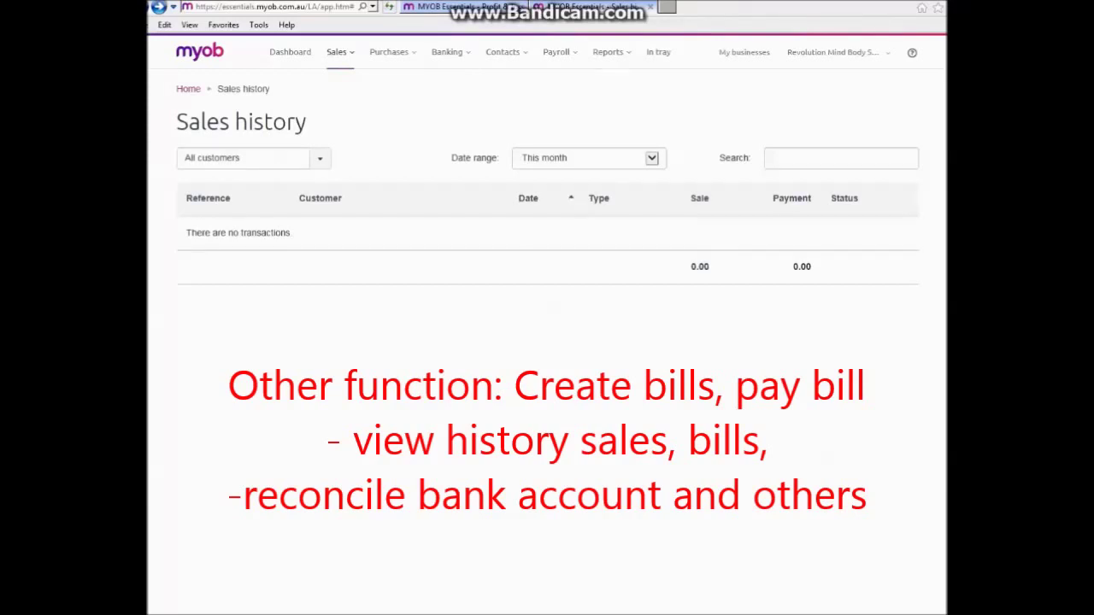
# Step: Open the GST settings and review the registration, accounting basis, reporting frequency and BAS lodgement options
pyautogui.click(608, 52)
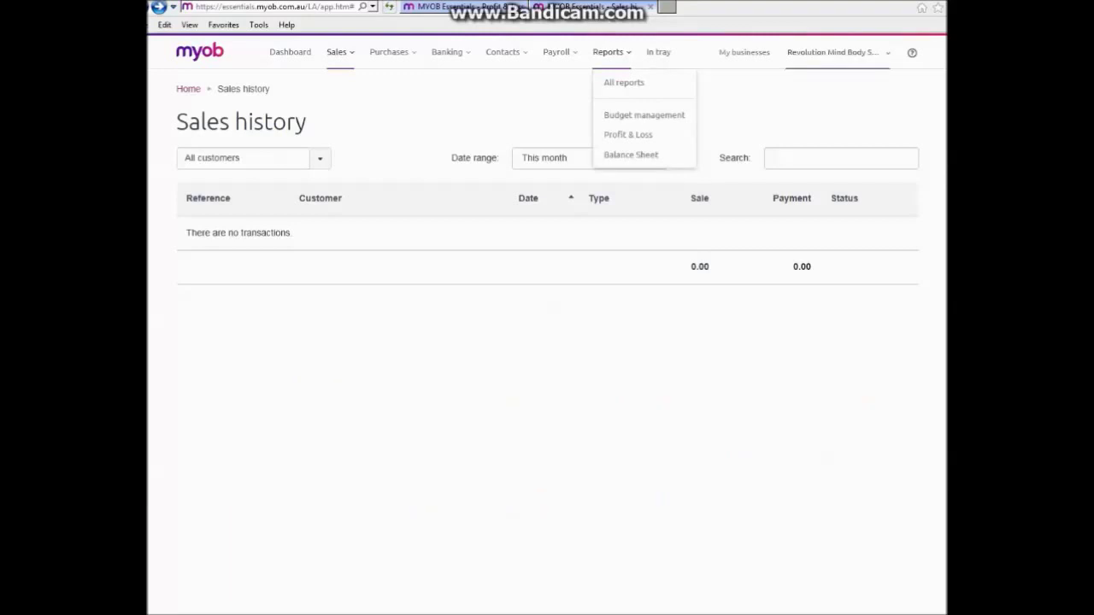
pyautogui.click(833, 52)
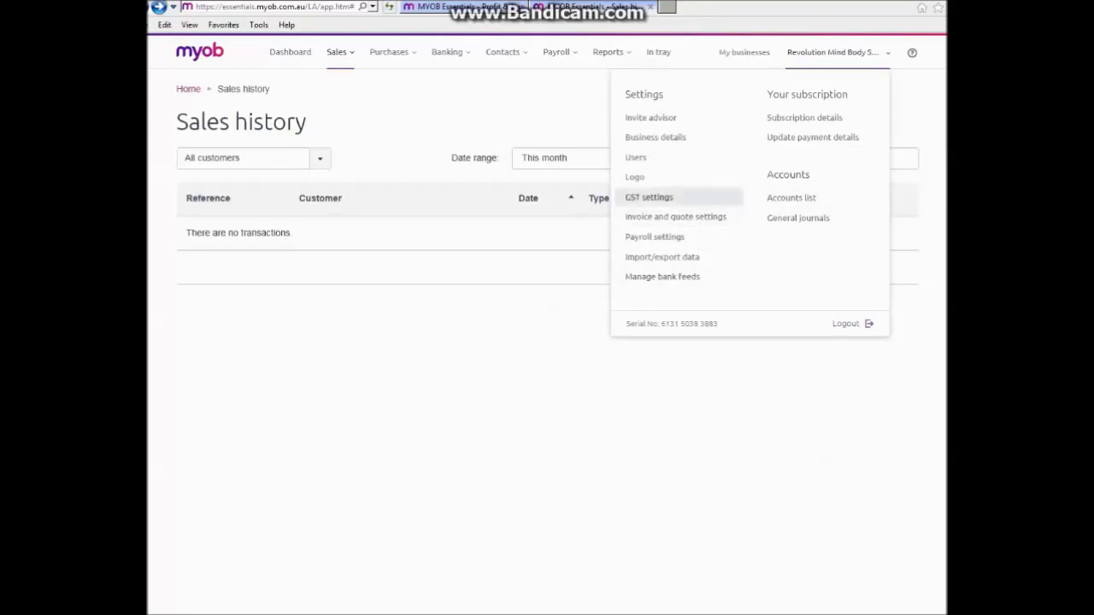
pyautogui.click(649, 197)
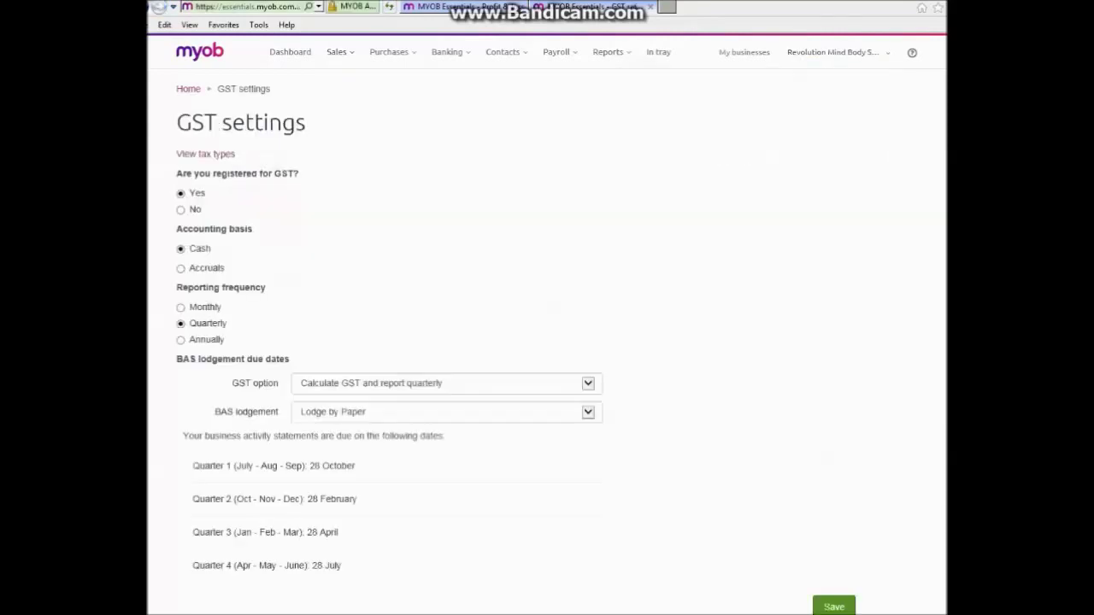
pyautogui.scroll(-3, 547, 342)
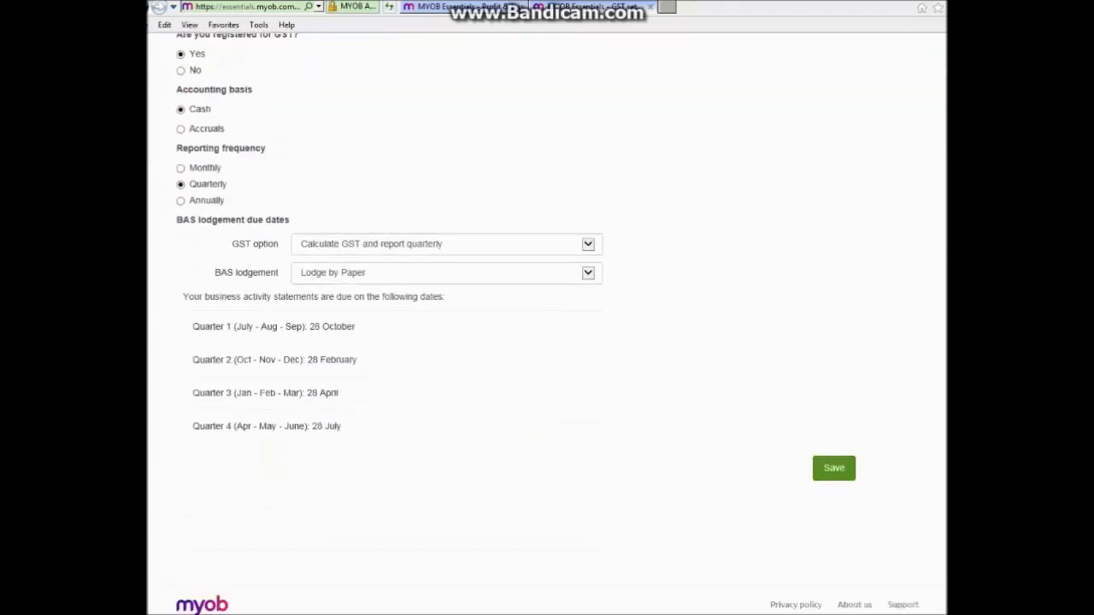
pyautogui.scroll(3, 547, 342)
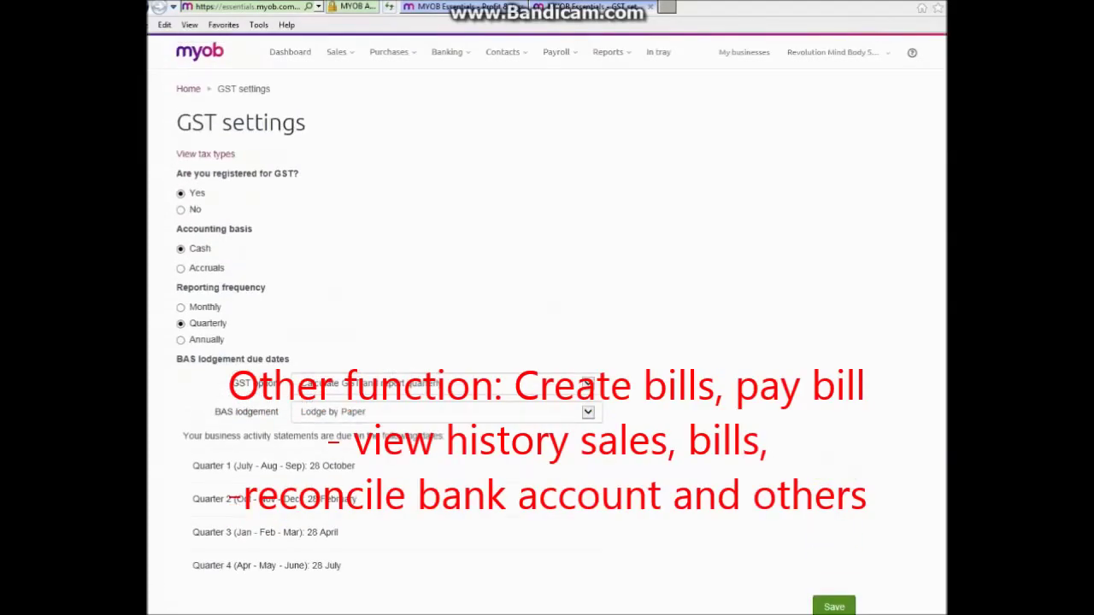
# Step: Open the payroll settings and permanently dismiss the tip about picking a wages bank account
pyautogui.click(838, 53)
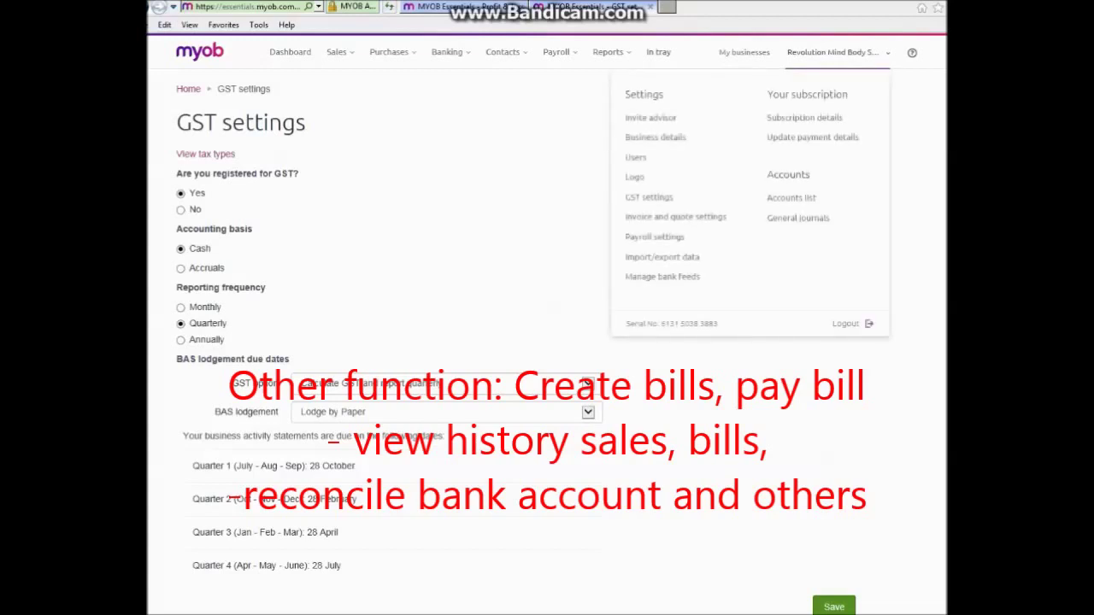
pyautogui.click(655, 236)
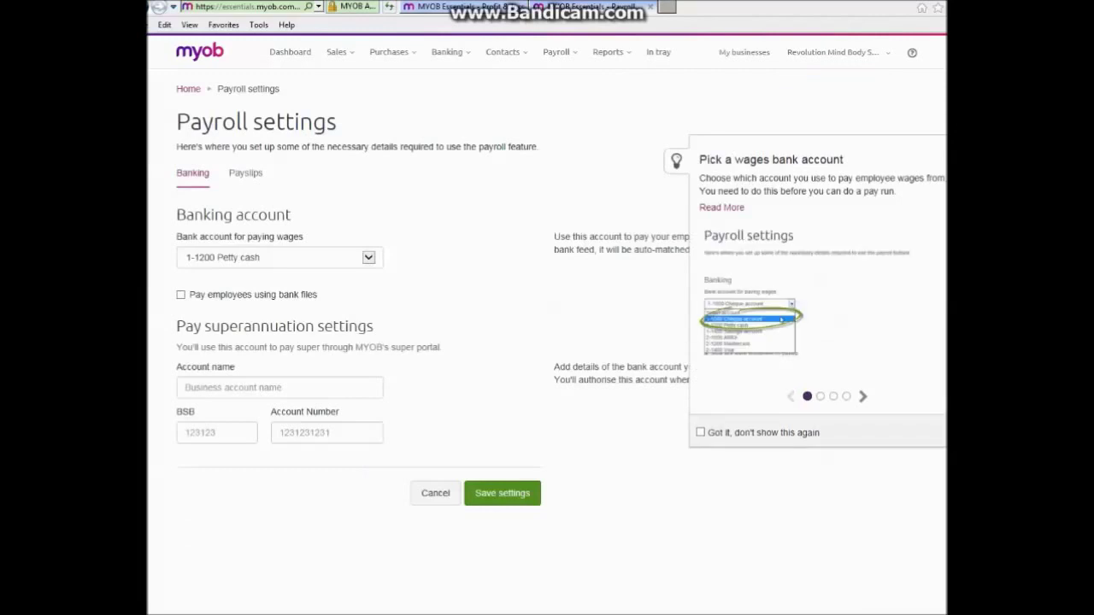
pyautogui.click(701, 432)
pyautogui.click(928, 430)
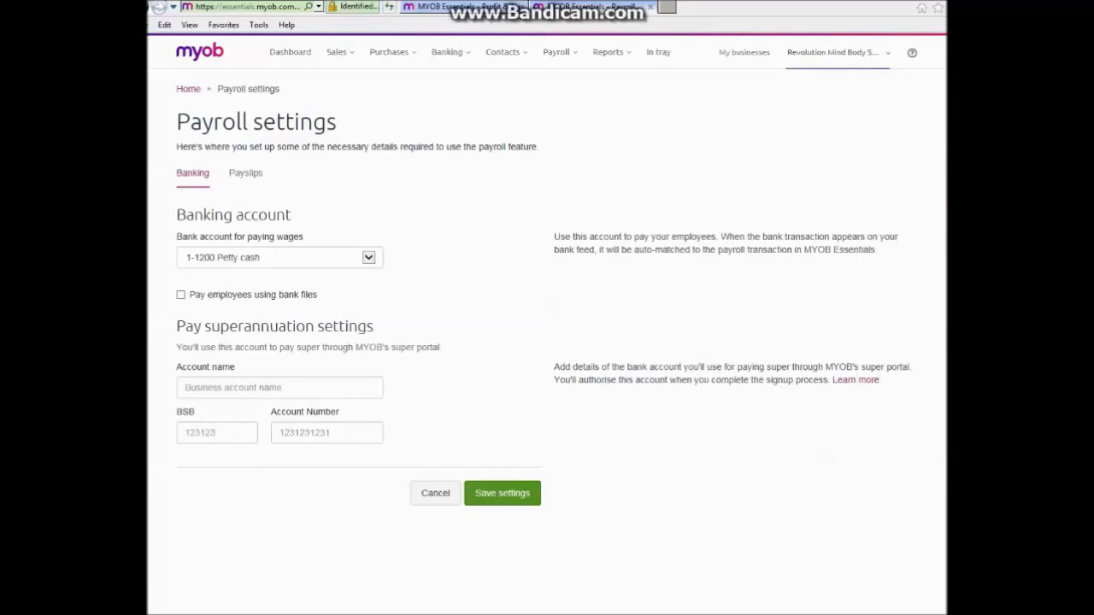
# Step: Open the import/export data page and show its export options
pyautogui.click(838, 53)
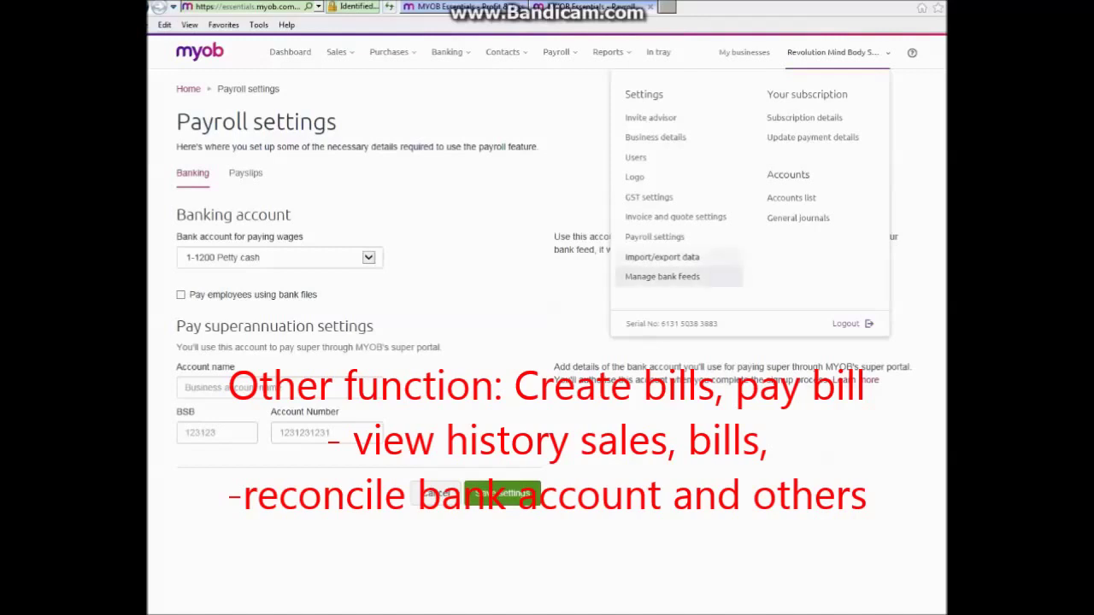
pyautogui.click(663, 256)
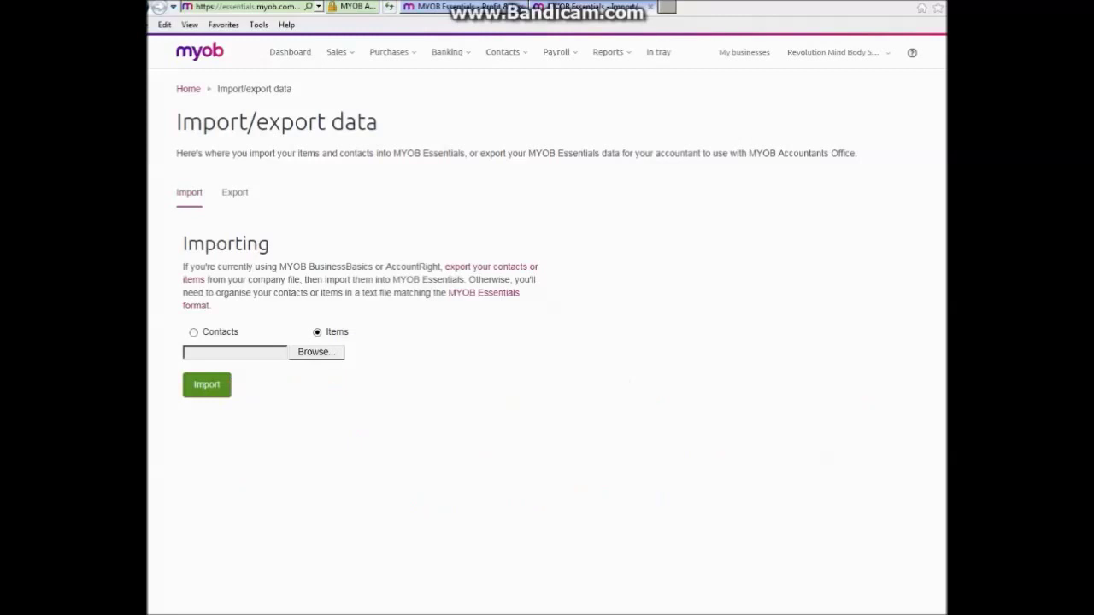
pyautogui.click(235, 193)
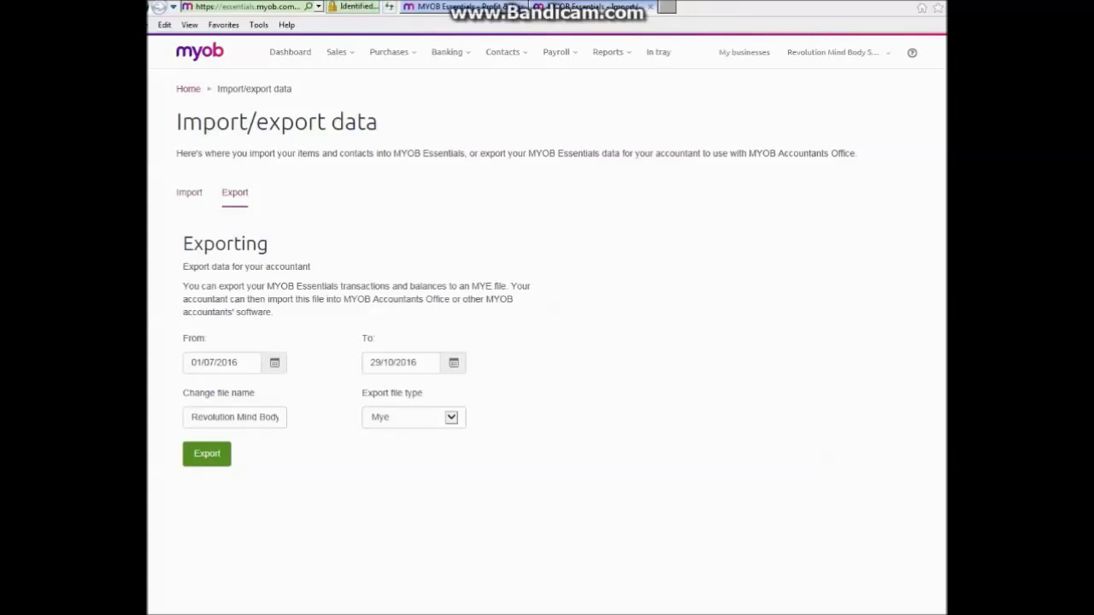
# Step: Check which file types are available for the data export, keeping Mye selected
pyautogui.click(451, 418)
pyautogui.click(451, 418)
pyautogui.click(452, 418)
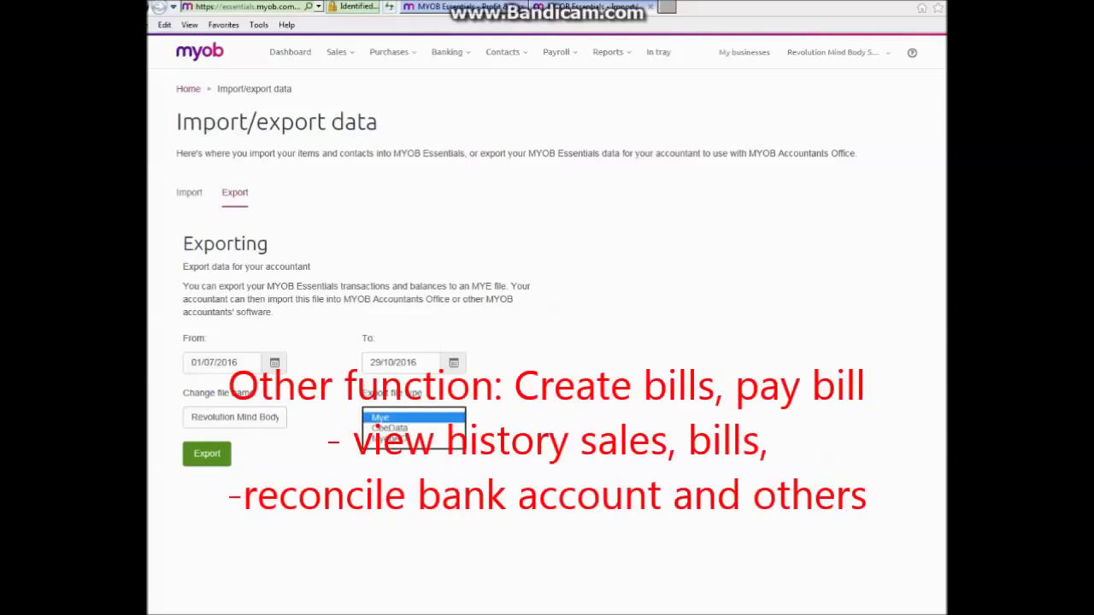
pyautogui.click(451, 418)
pyautogui.click(451, 418)
pyautogui.click(451, 418)
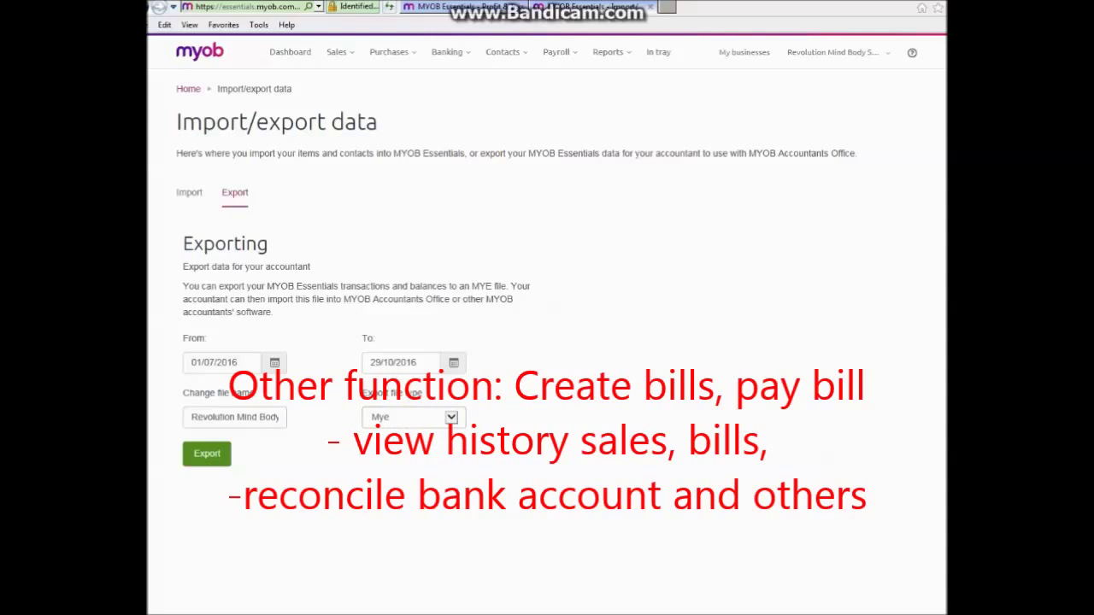
# Step: Set the export period from 01/07/2015 to 30/06/2016 and export the accountant data as an Mye file
pyautogui.moveTo(239, 363); pyautogui.dragTo(190, 363)
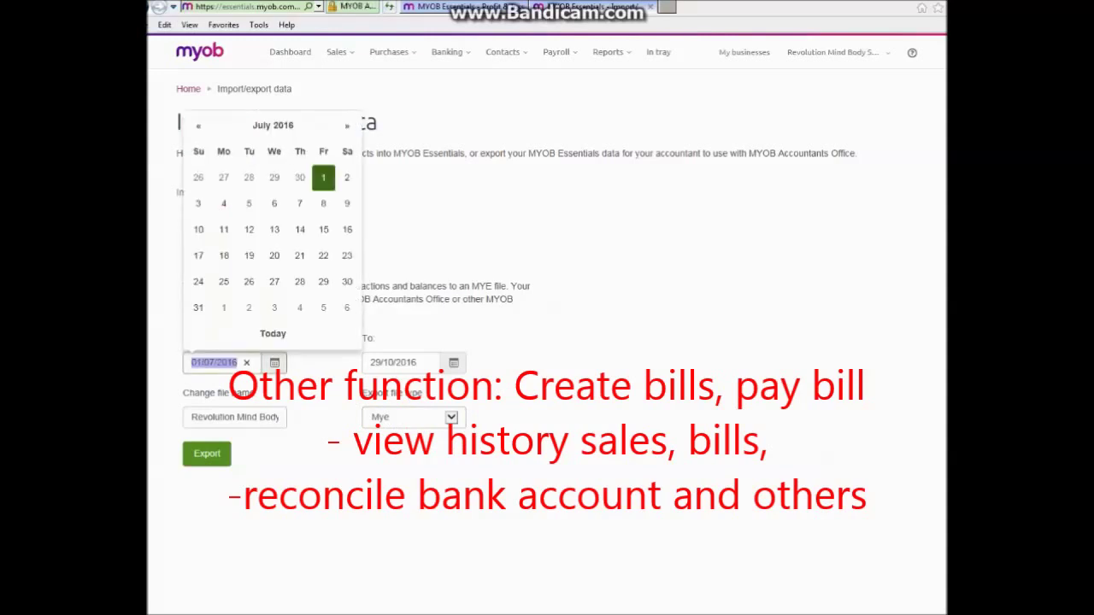
pyautogui.write('01')
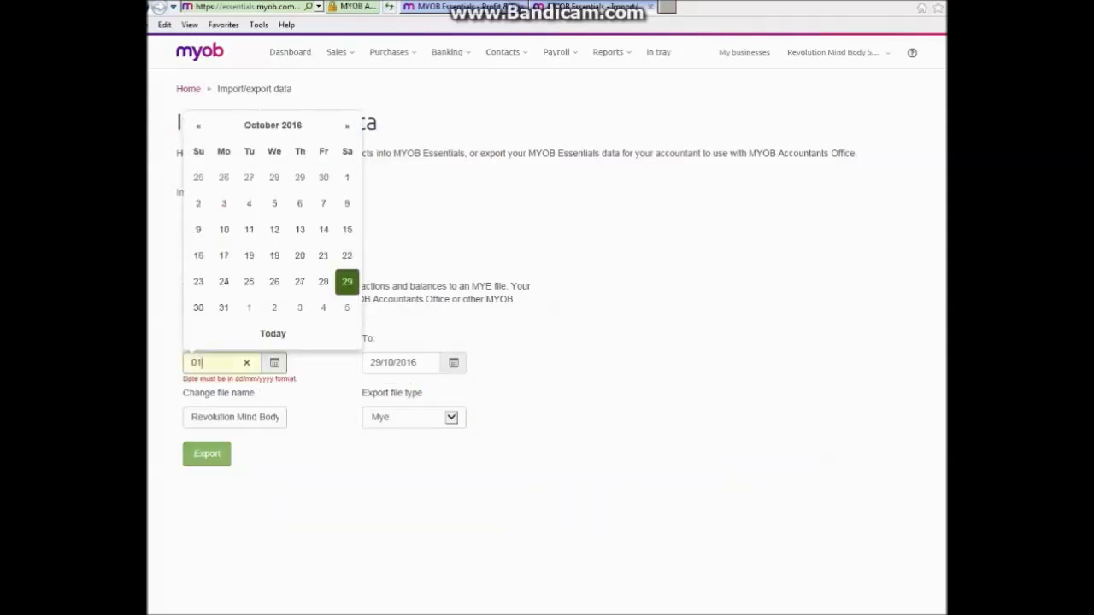
pyautogui.write('/7/2015')
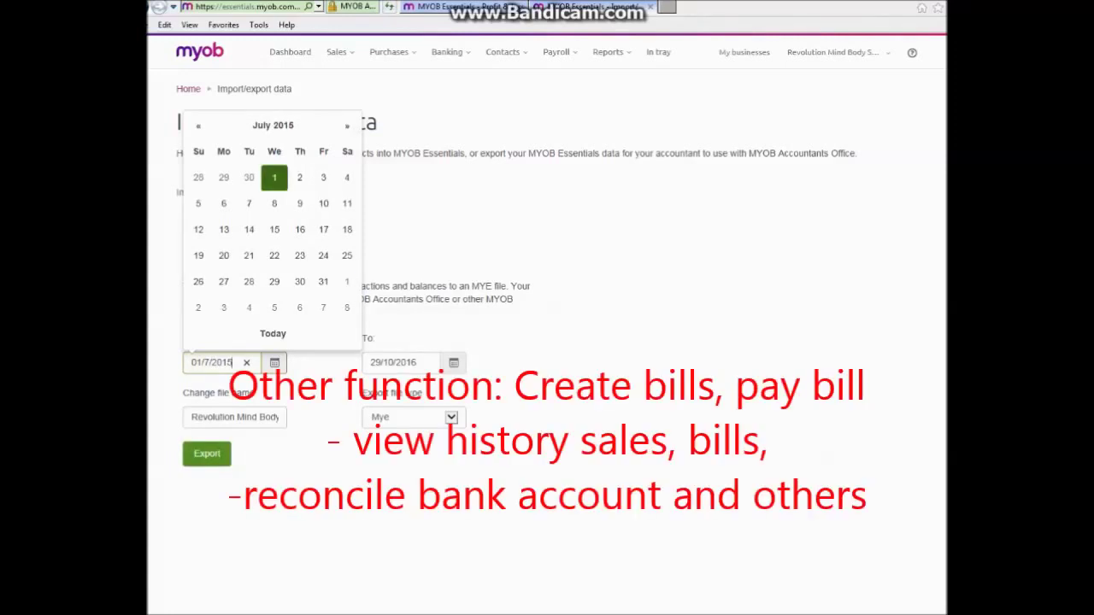
pyautogui.press('Tab')
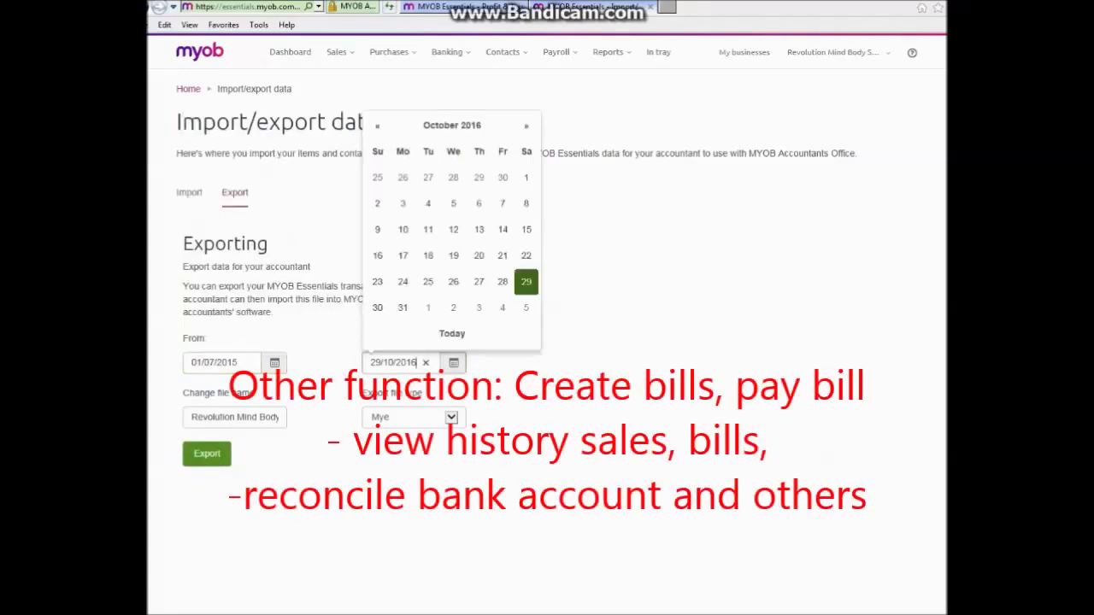
pyautogui.write('30/6/')
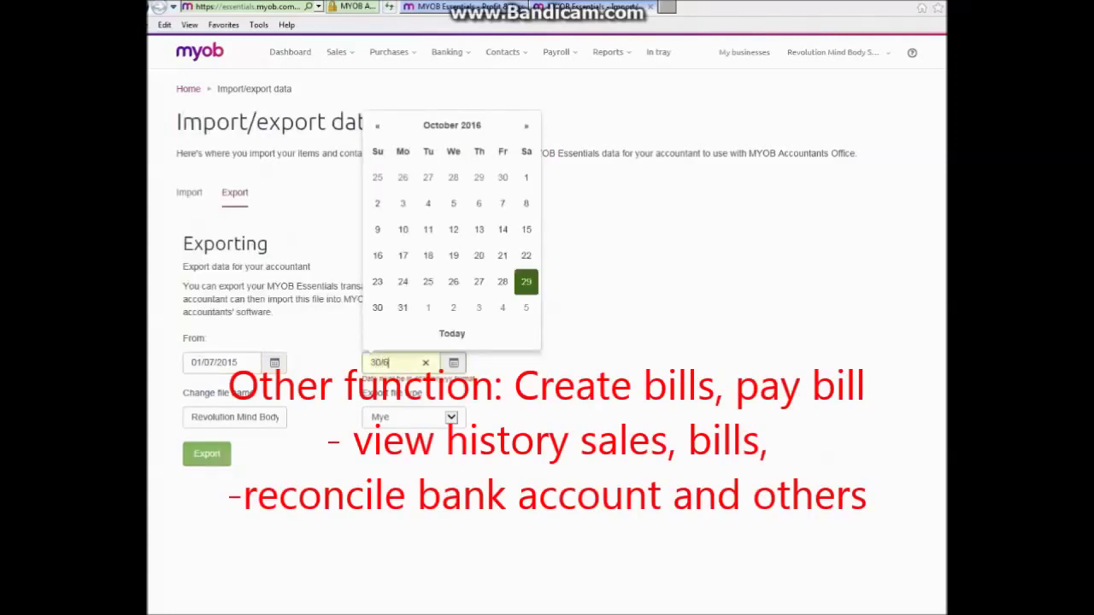
pyautogui.write('2016')
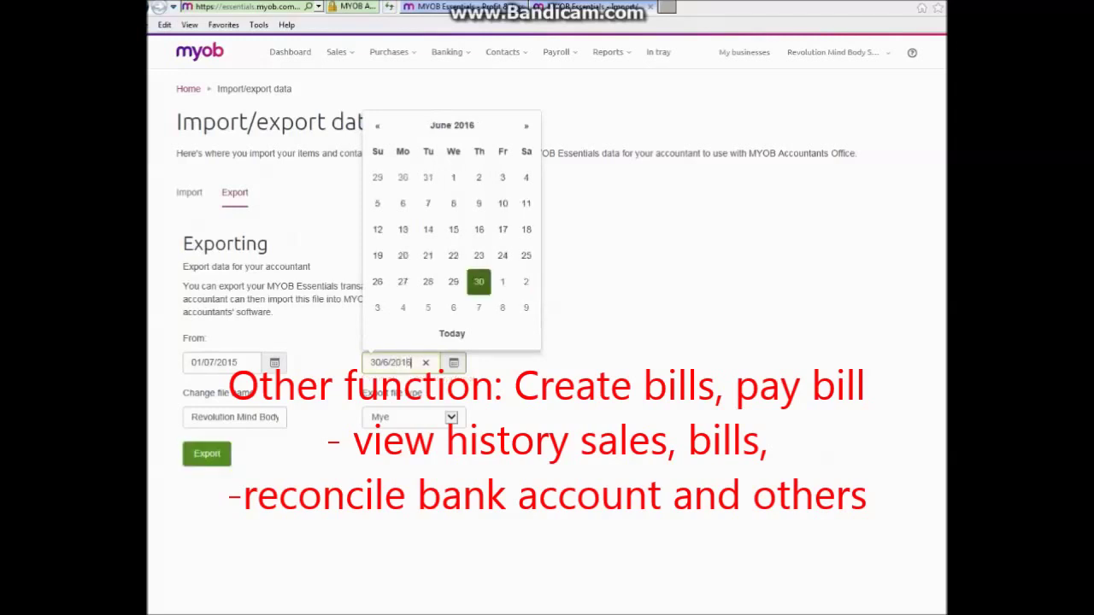
pyautogui.press('Tab')
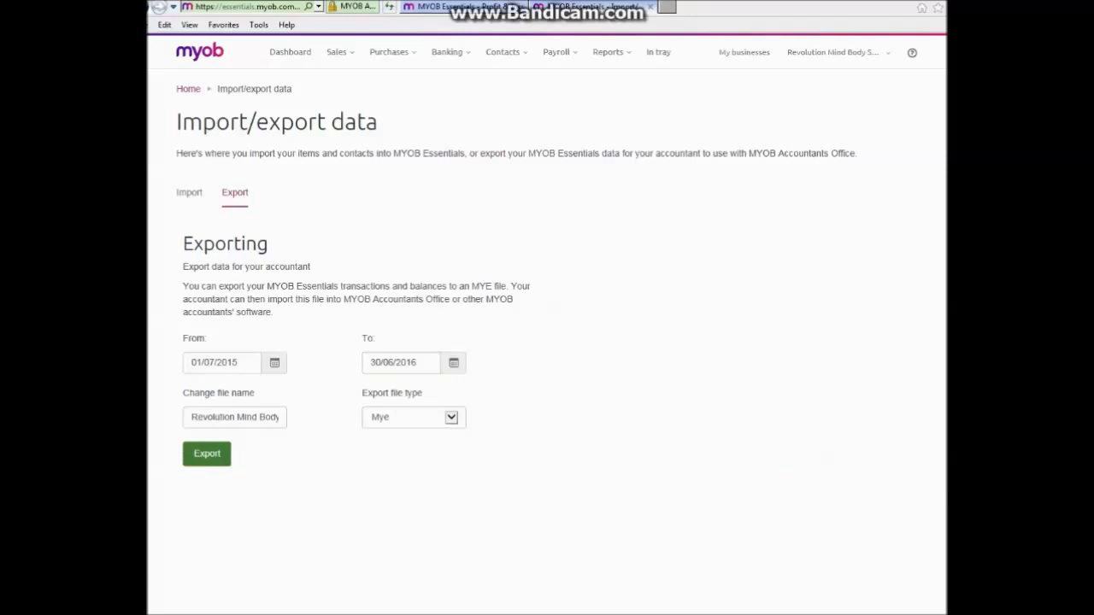
pyautogui.click(207, 454)
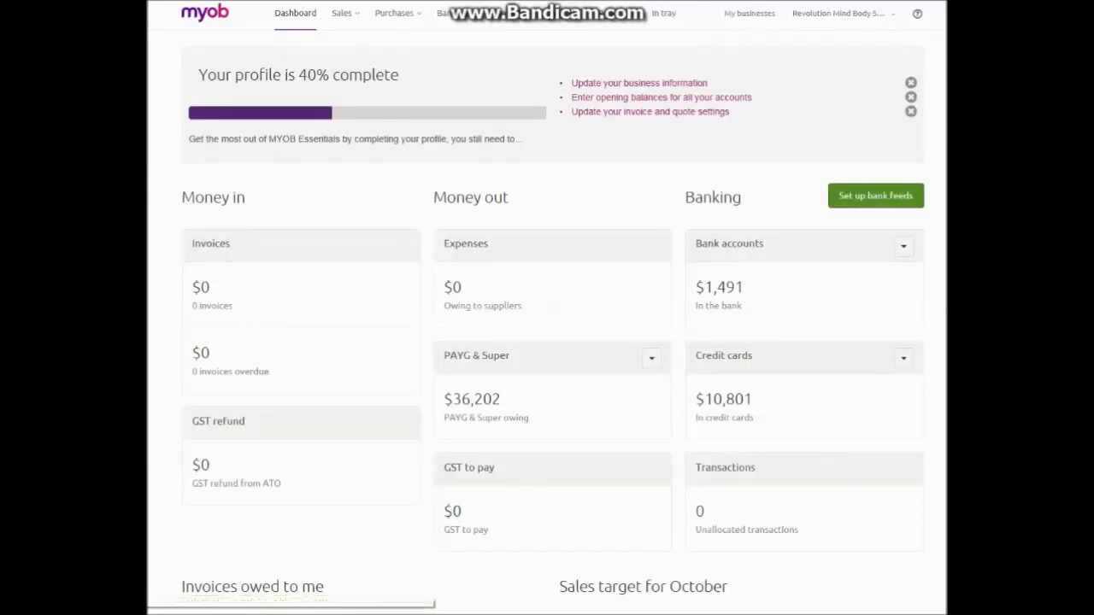
# Step: Start a new bank feed application for an ANZ bank account, using the print and post to MYOB application method
pyautogui.click(875, 196)
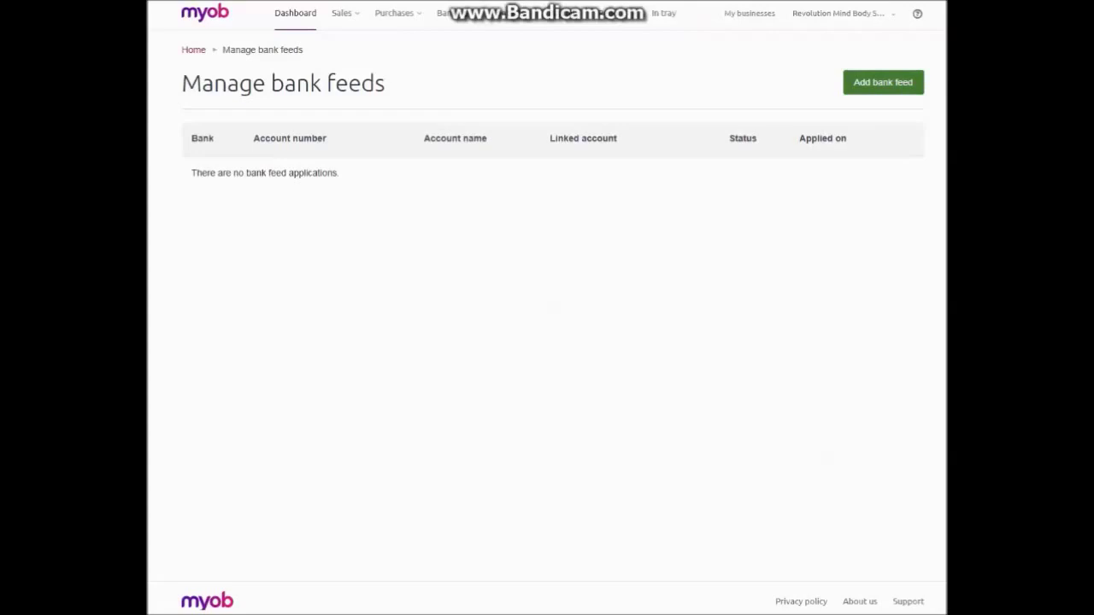
pyautogui.click(883, 82)
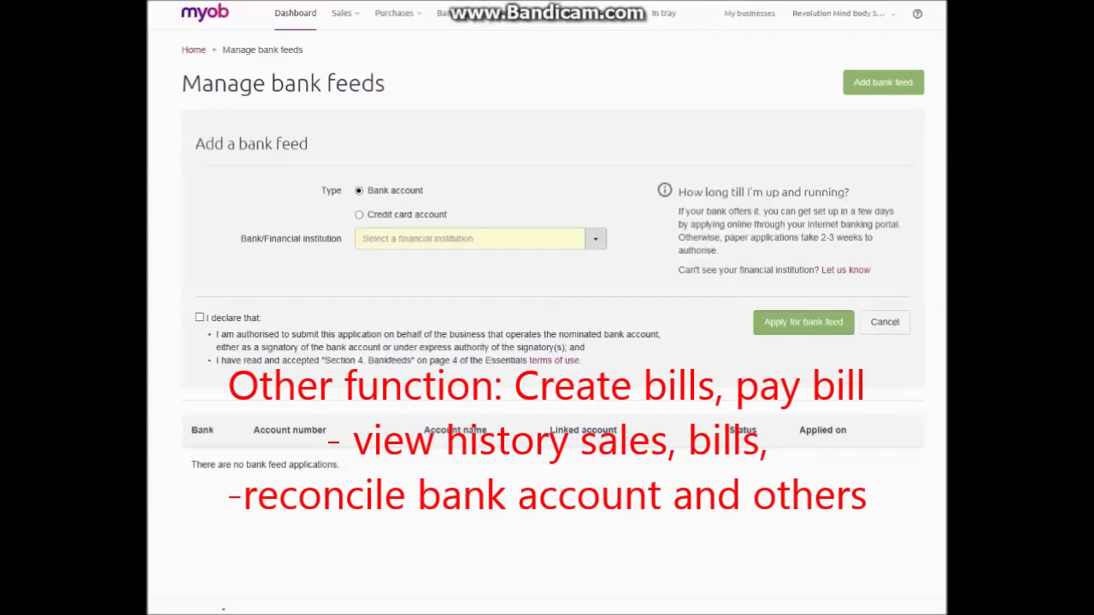
pyautogui.click(596, 239)
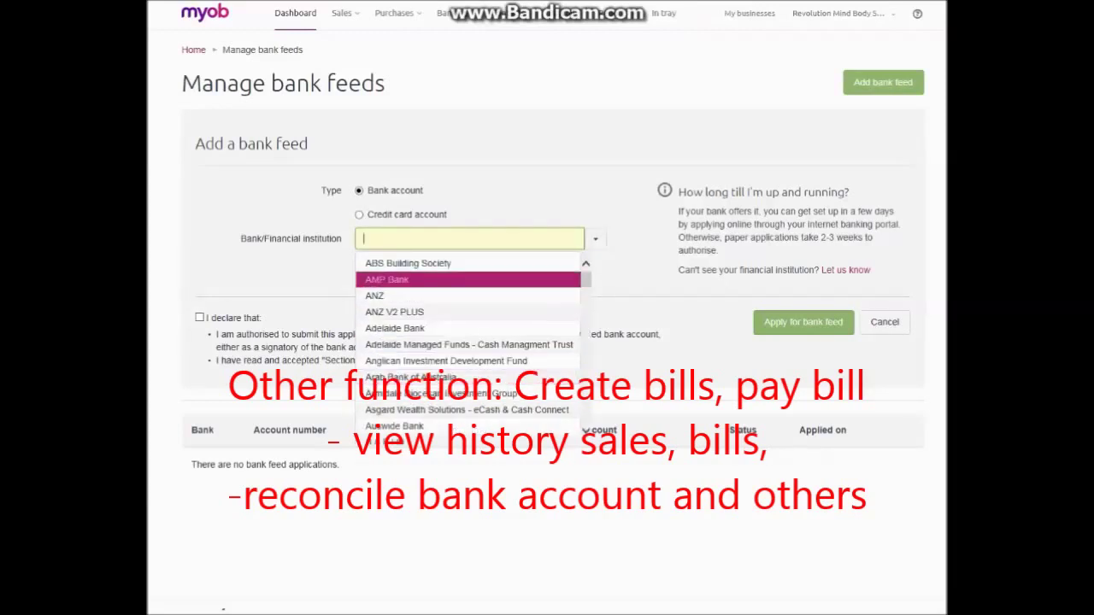
pyautogui.click(428, 296)
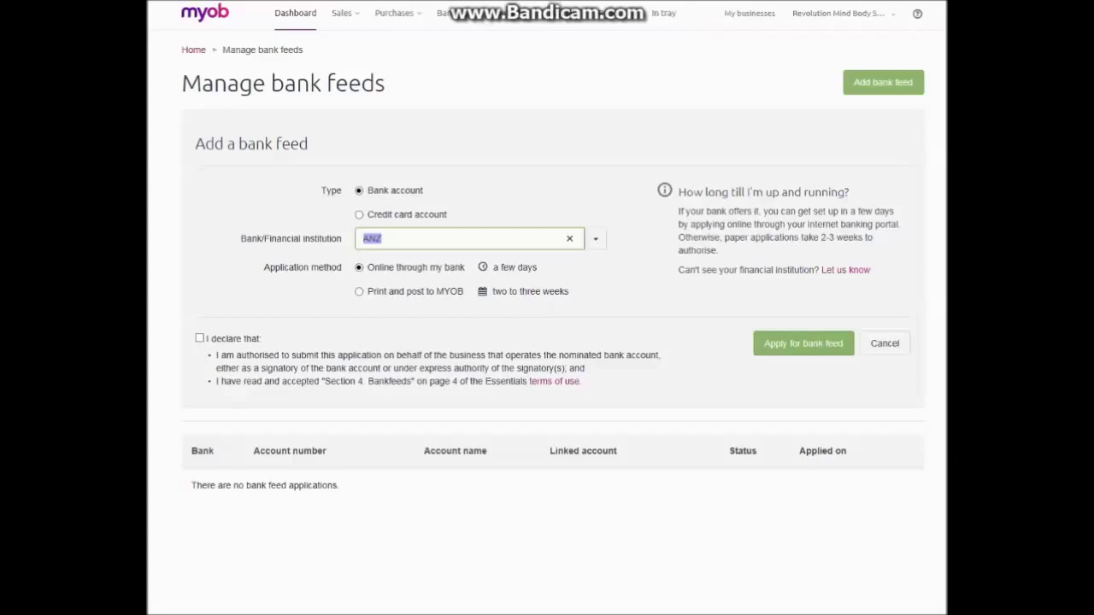
pyautogui.click(359, 291)
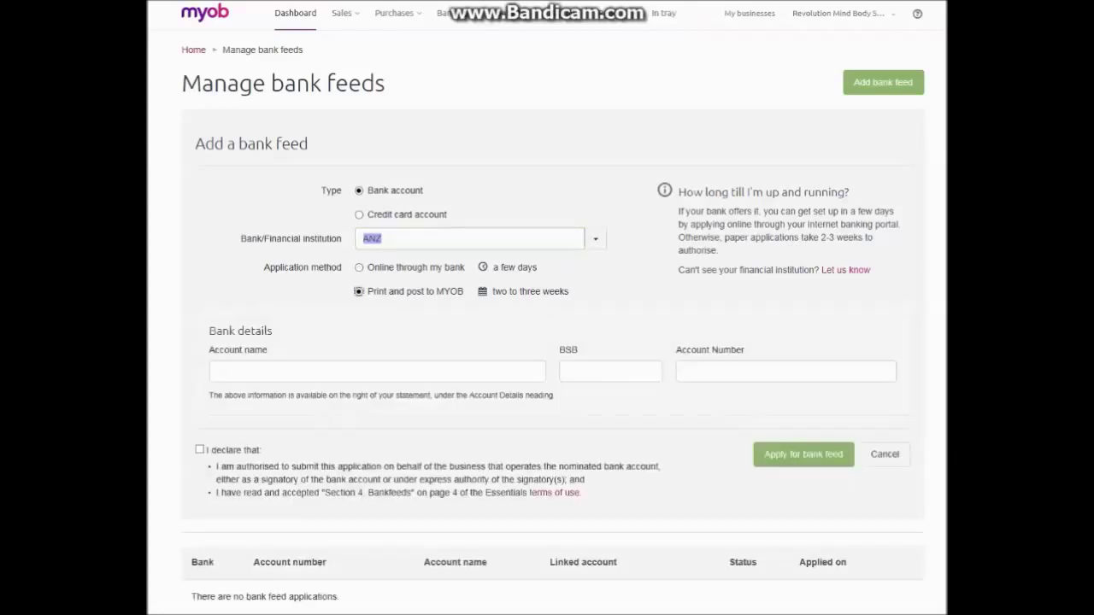
# Step: Fill in the bank feed's account name, BSB and account number, and accept the authorisation declaration
pyautogui.click(219, 371)
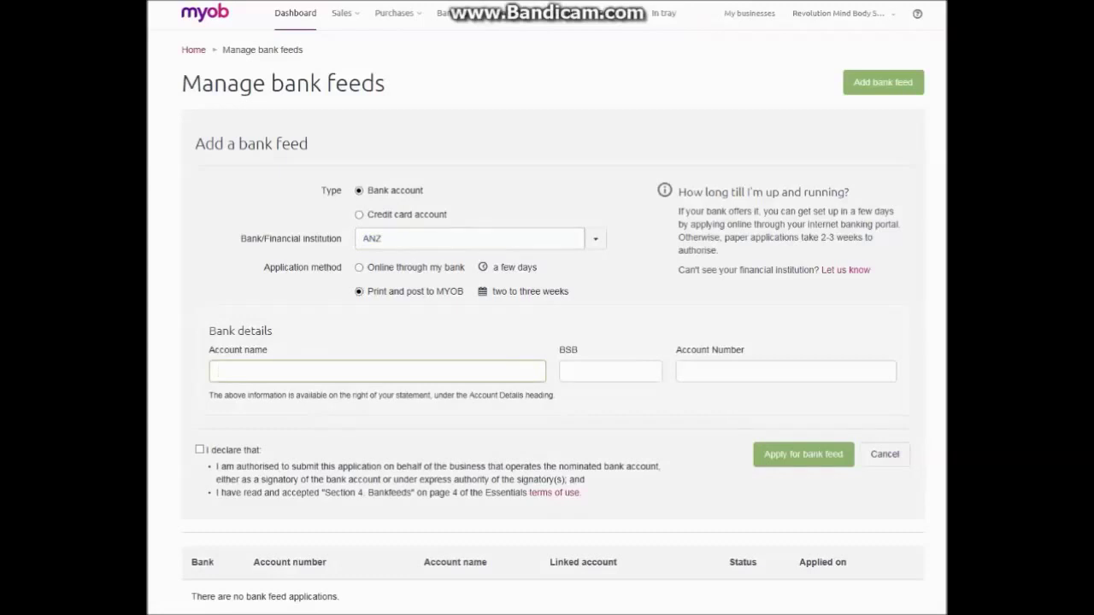
pyautogui.write('473')
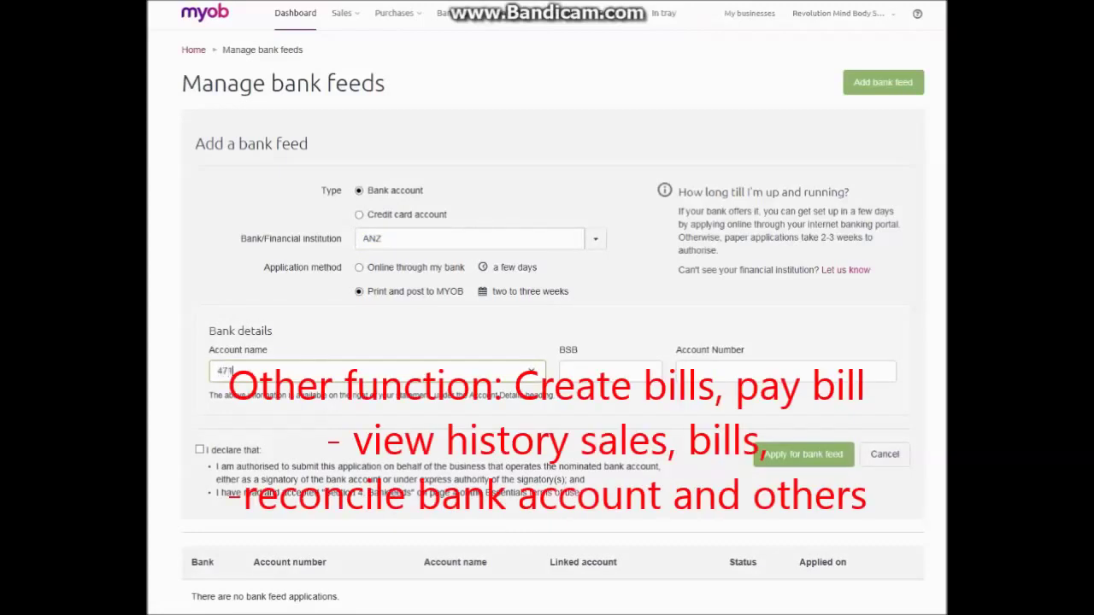
pyautogui.press('BackSpace')
pyautogui.write('21')
pyautogui.click(568, 371)
pyautogui.write('2222')
pyautogui.click(686, 371)
pyautogui.write('3')
pyautogui.write('3333333')
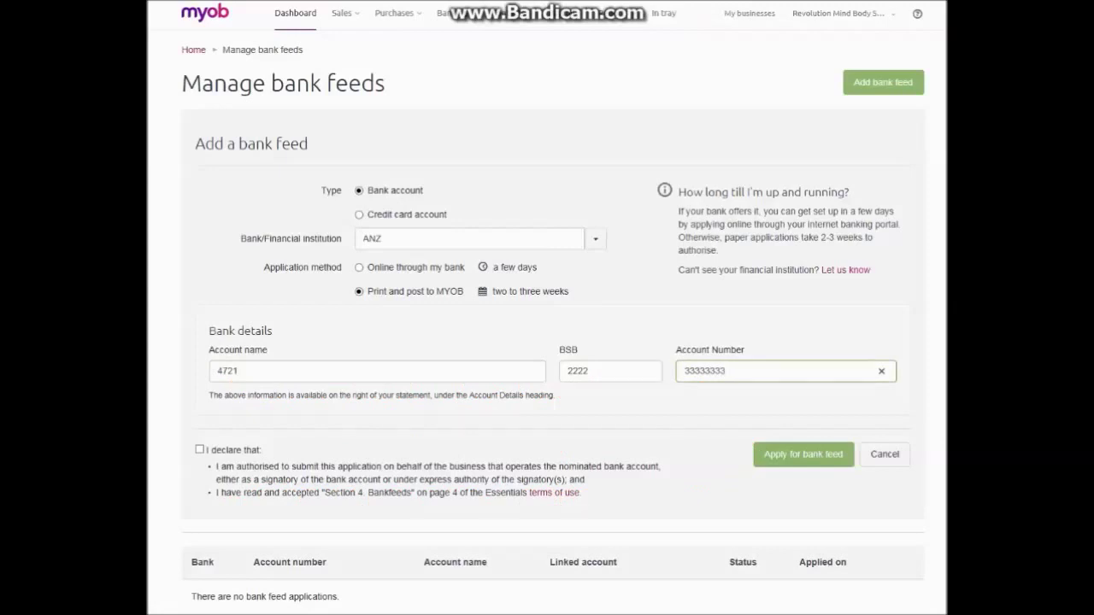
pyautogui.press('Tab')
pyautogui.press('space')
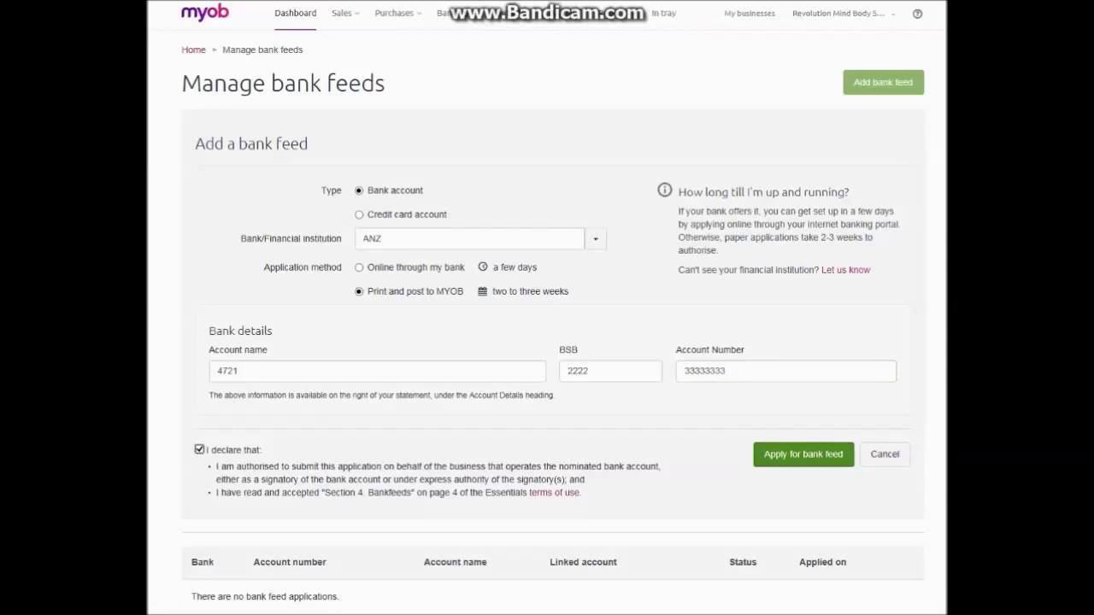
pyautogui.press('space')
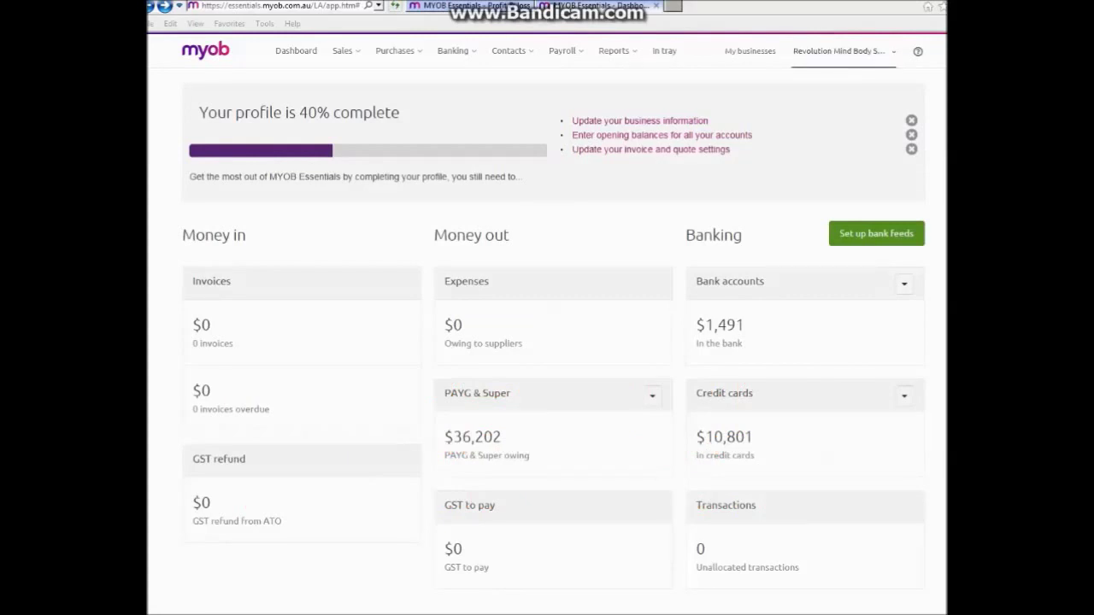
# Step: Open the business logo settings and review the requirements for the logo image
pyautogui.click(843, 51)
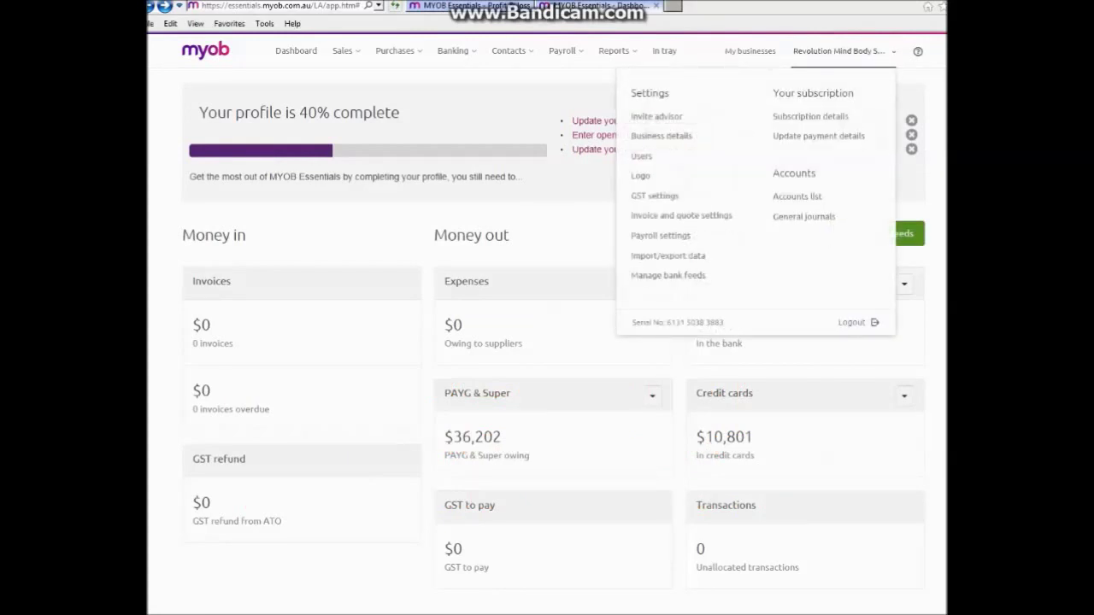
pyautogui.click(669, 275)
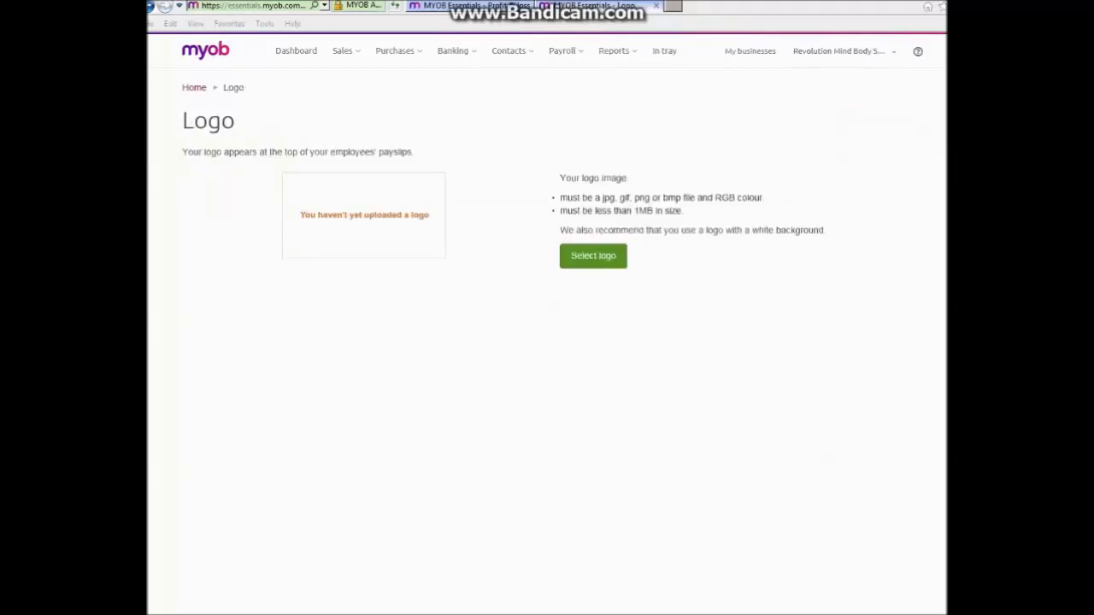
pyautogui.click(844, 52)
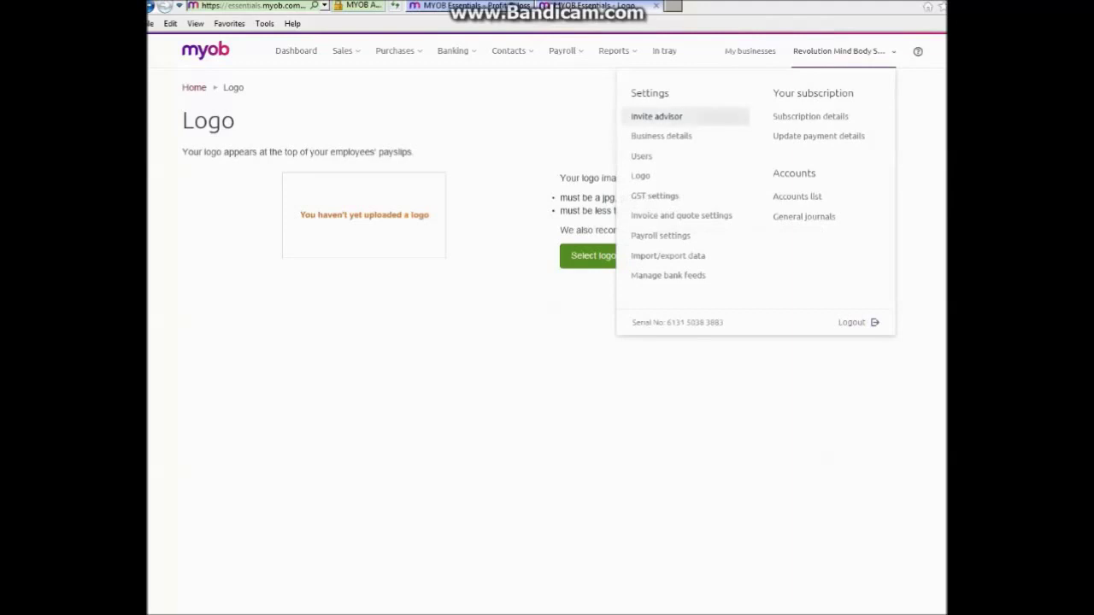
pyautogui.click(640, 175)
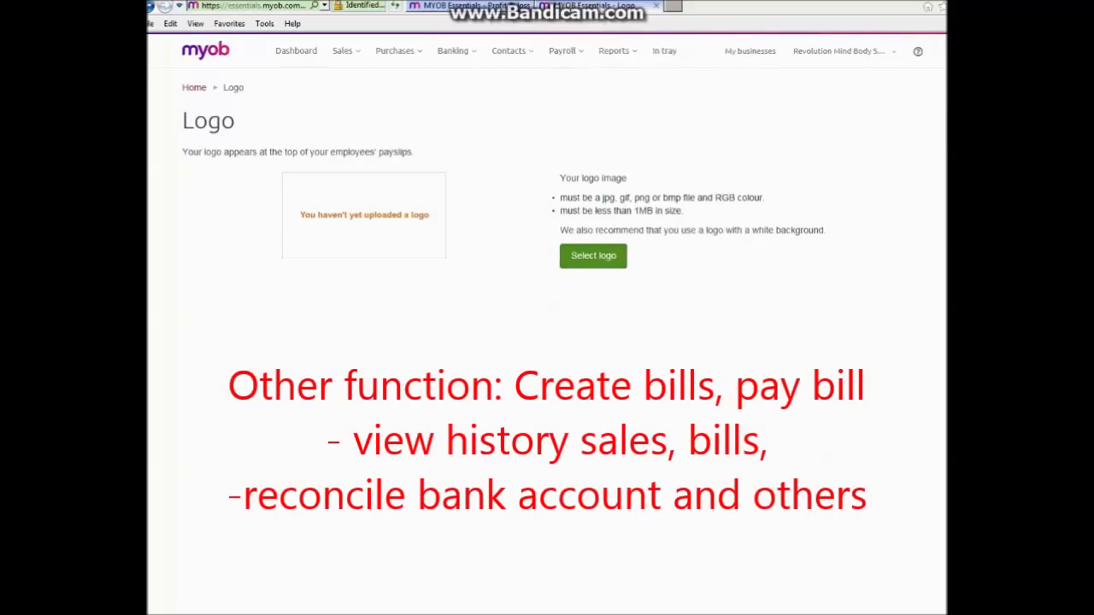
# Step: Open the full reports list and examine the business, banking, payroll, sales and bills reports on offer
pyautogui.moveTo(617, 51)
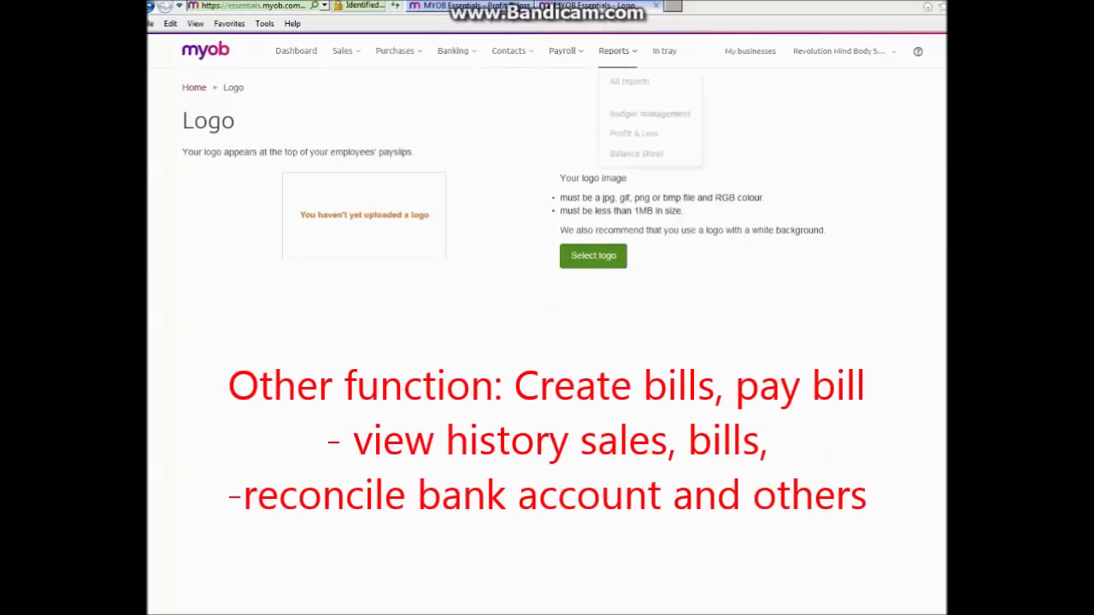
pyautogui.click(631, 82)
pyautogui.click(630, 82)
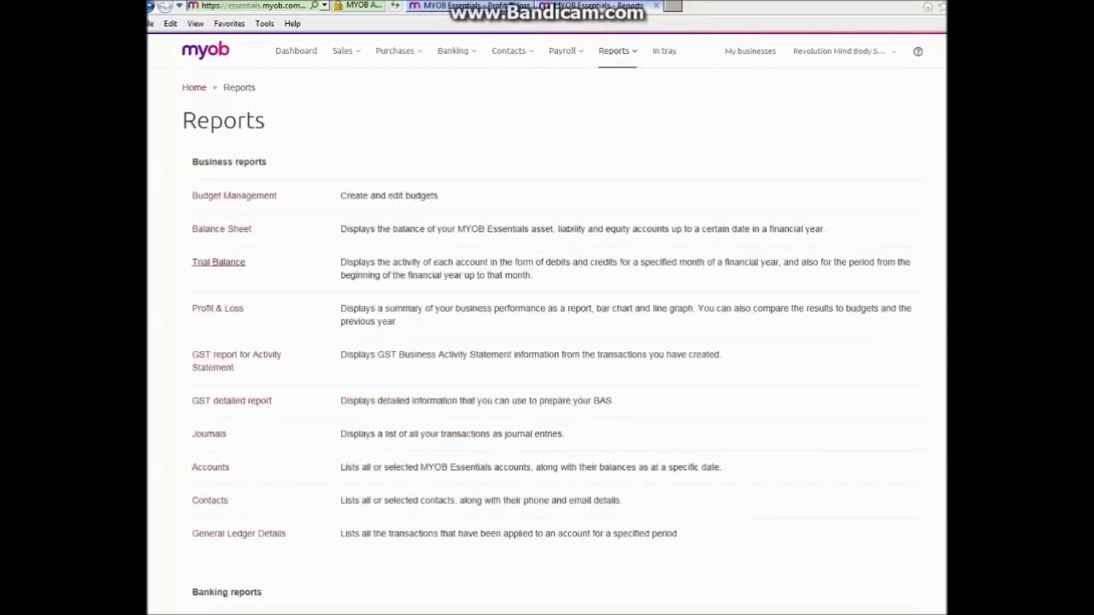
pyautogui.scroll(-3, 547, 342)
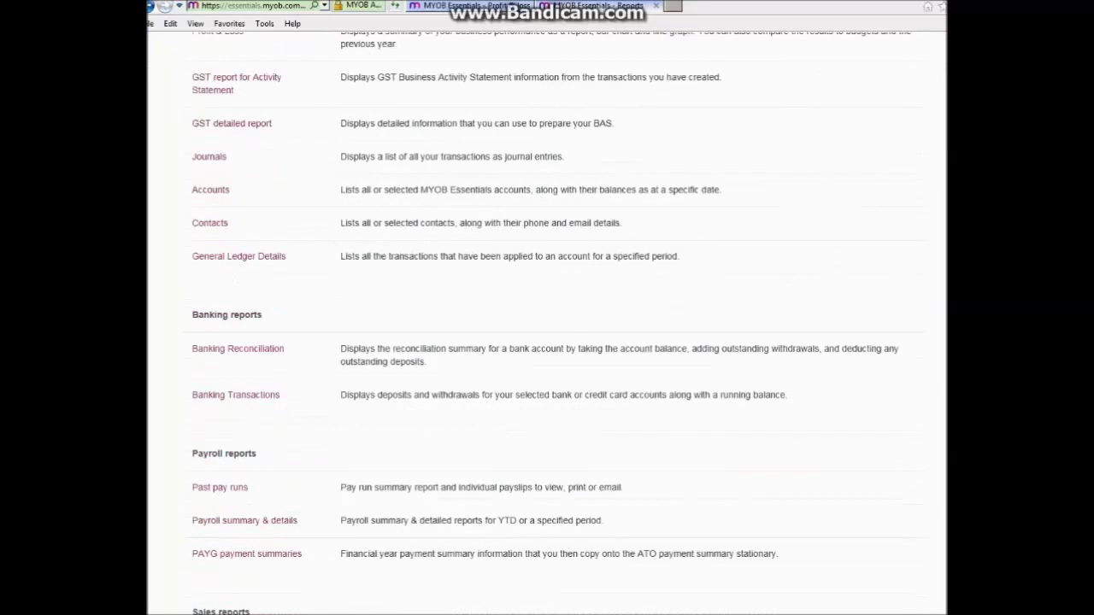
pyautogui.scroll(-2, 239, 397)
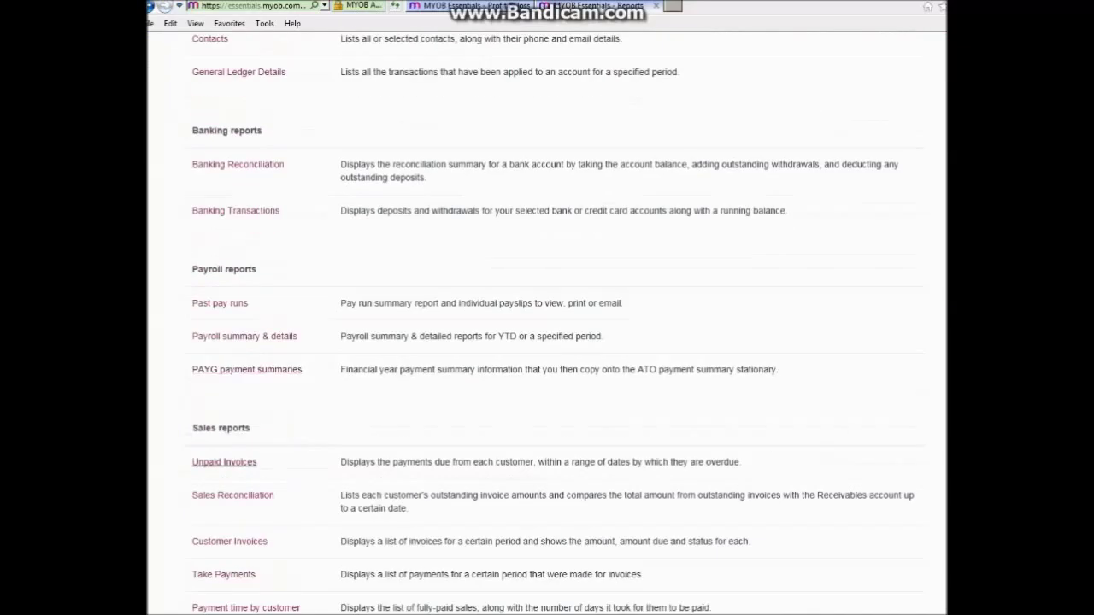
pyautogui.scroll(-1, 547, 324)
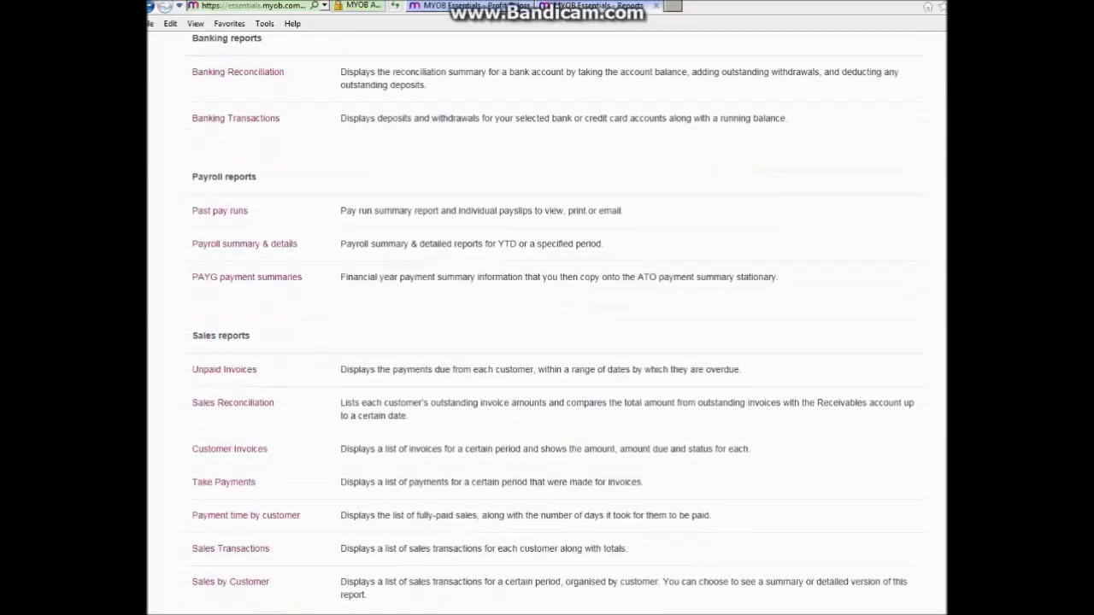
pyautogui.scroll(-2, 547, 325)
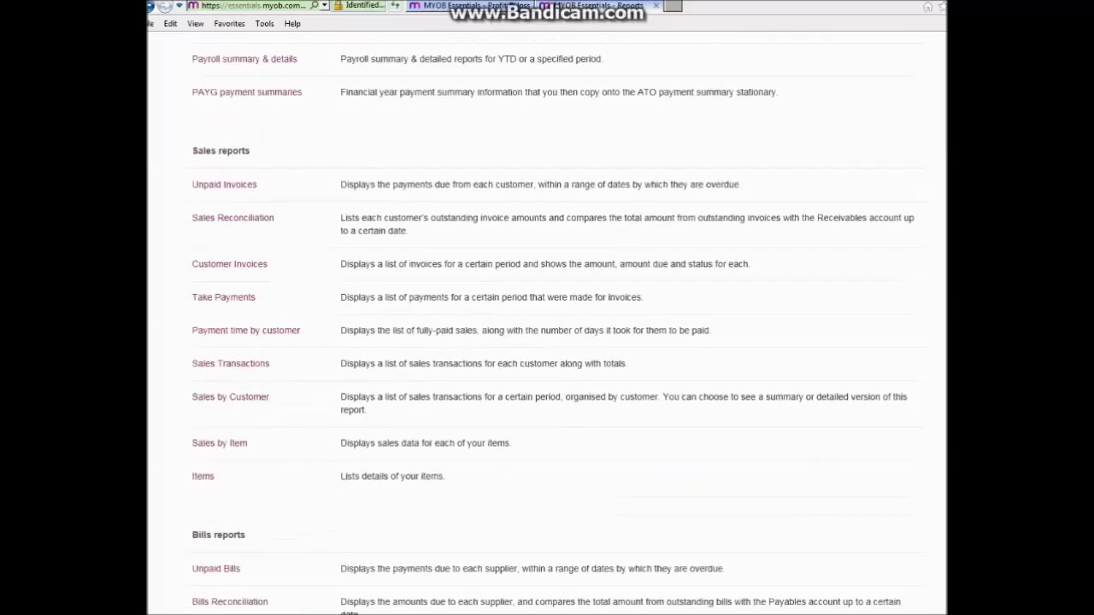
pyautogui.scroll(-2, 231, 363)
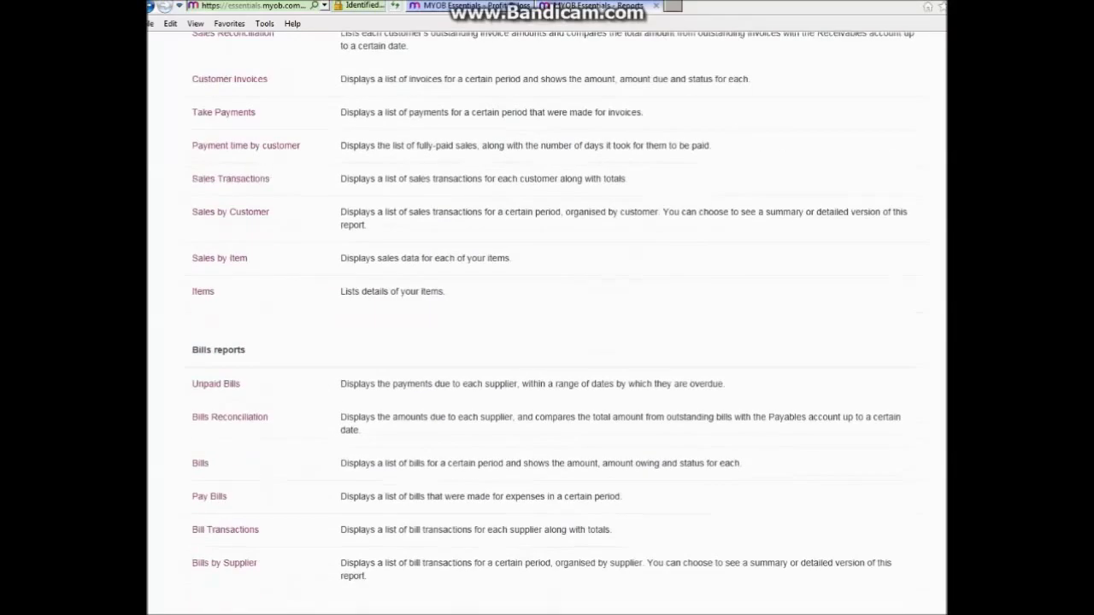
pyautogui.scroll(-2, 547, 325)
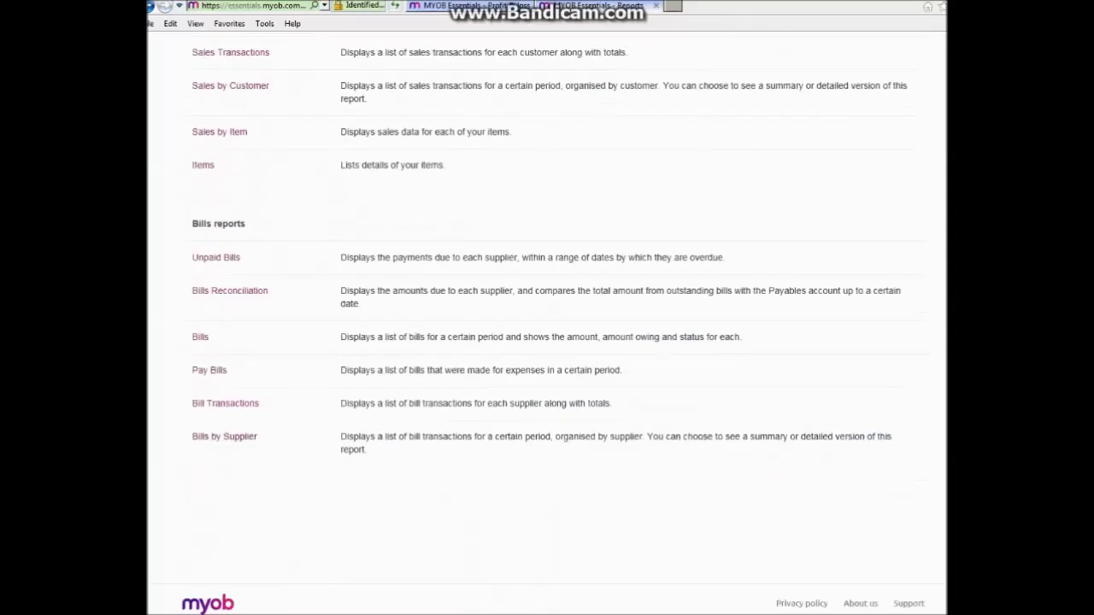